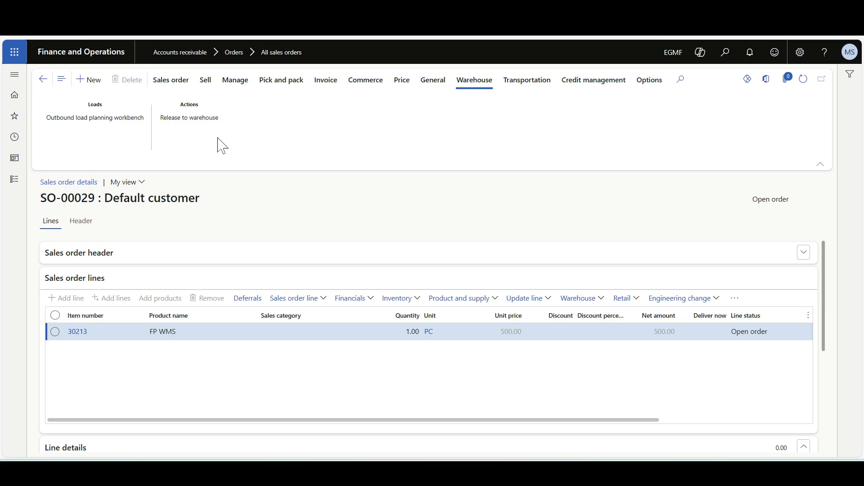
- Open the work details of the sales order line for item 30213 and go on to the related shipment
{"action": "left_click", "coordinate": [579, 298]}
{"action": "left_click", "coordinate": [585, 345]}
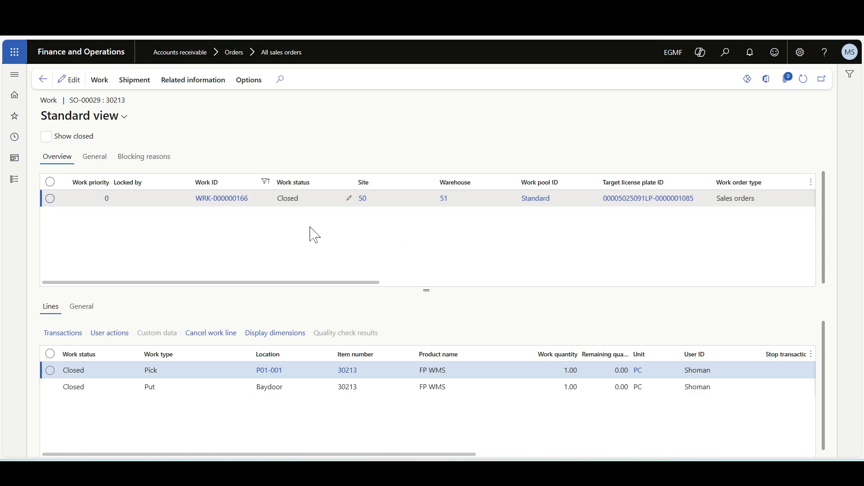
{"action": "left_click", "coordinate": [132, 81]}
{"action": "left_click", "coordinate": [60, 114]}
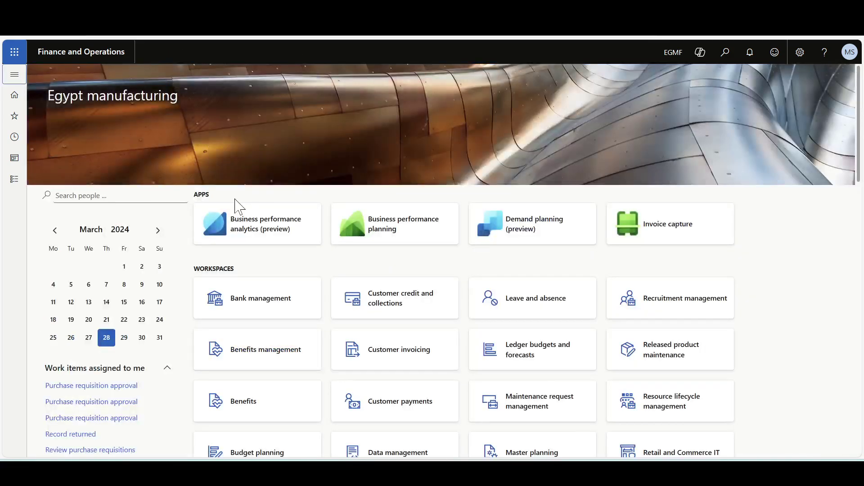
- Open Return details from the Warehouse management inquiries and reports, and select return WRT-00006
{"action": "left_click", "coordinate": [15, 75]}
{"action": "scroll", "coordinate": [72, 256], "scroll_direction": "down", "scroll_amount": 15}
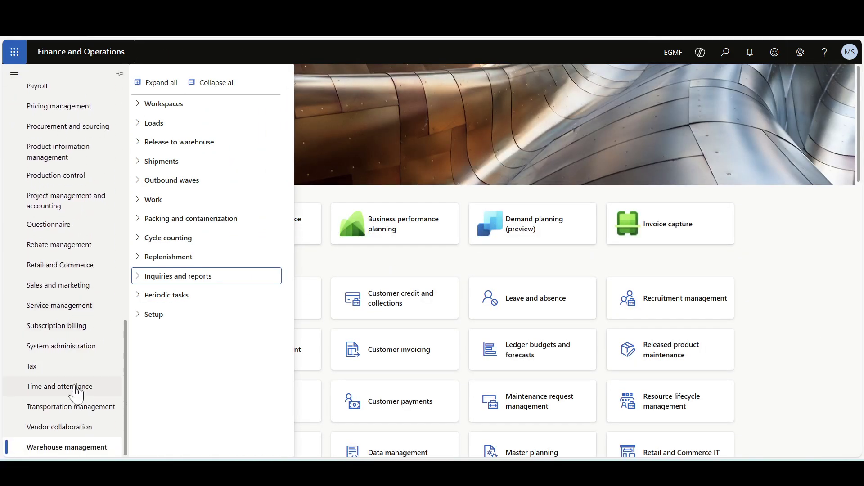
{"action": "left_click", "coordinate": [176, 276]}
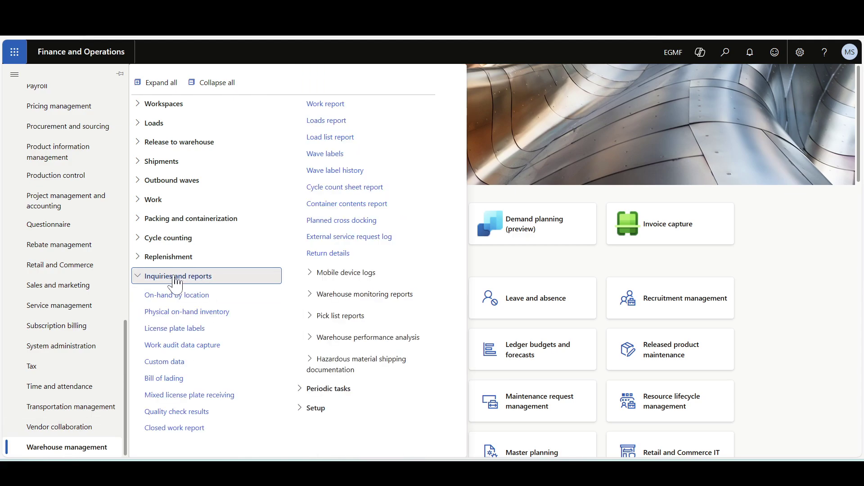
{"action": "left_click", "coordinate": [324, 254]}
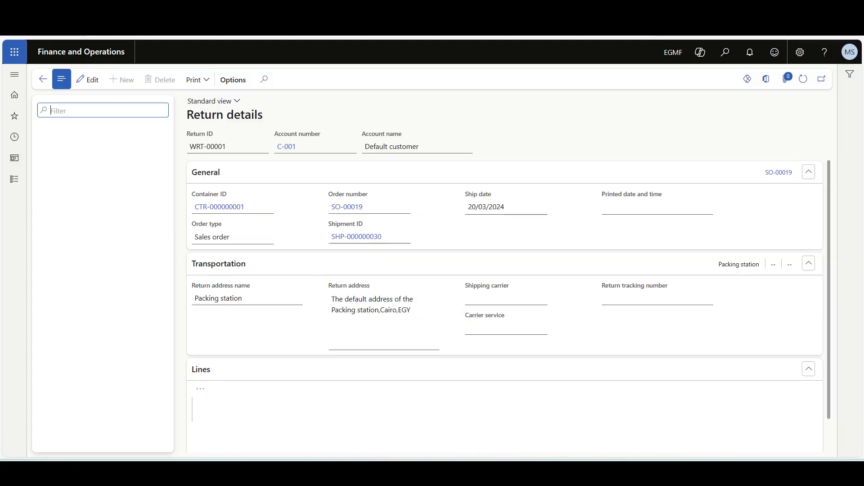
{"action": "left_click", "coordinate": [63, 388]}
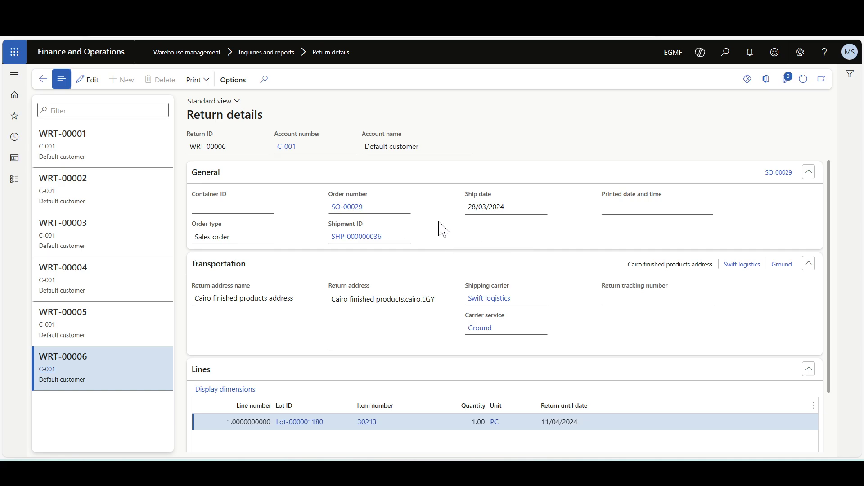
- Review the general, transportation and line information of return WRT-00006, and check its print options
{"action": "scroll", "coordinate": [441, 229], "scroll_direction": "down", "scroll_amount": 1}
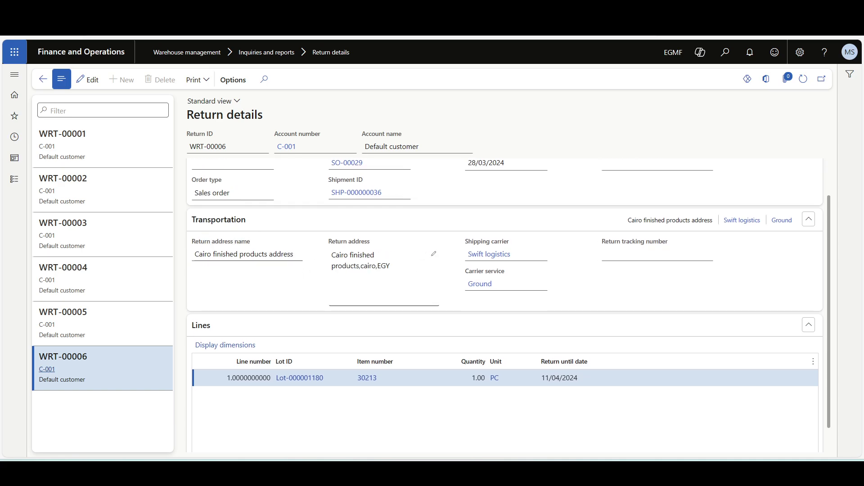
{"action": "scroll", "coordinate": [282, 299], "scroll_direction": "down", "scroll_amount": 1}
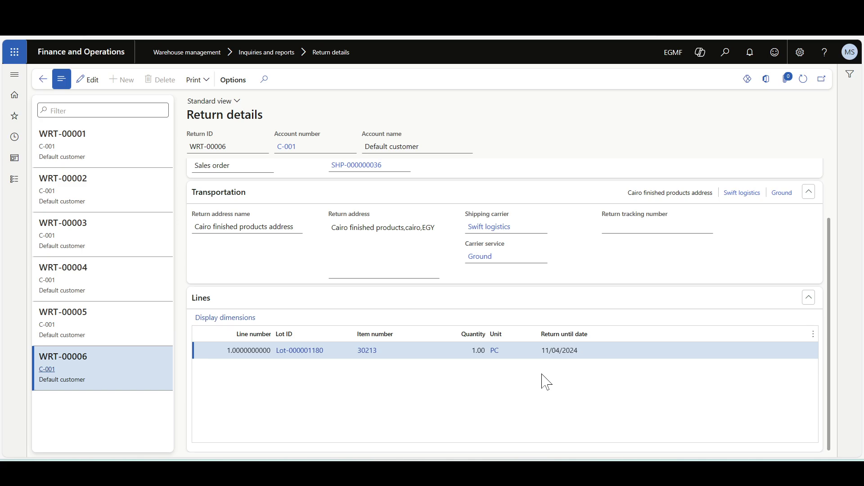
{"action": "scroll", "coordinate": [295, 277], "scroll_direction": "up", "scroll_amount": 2}
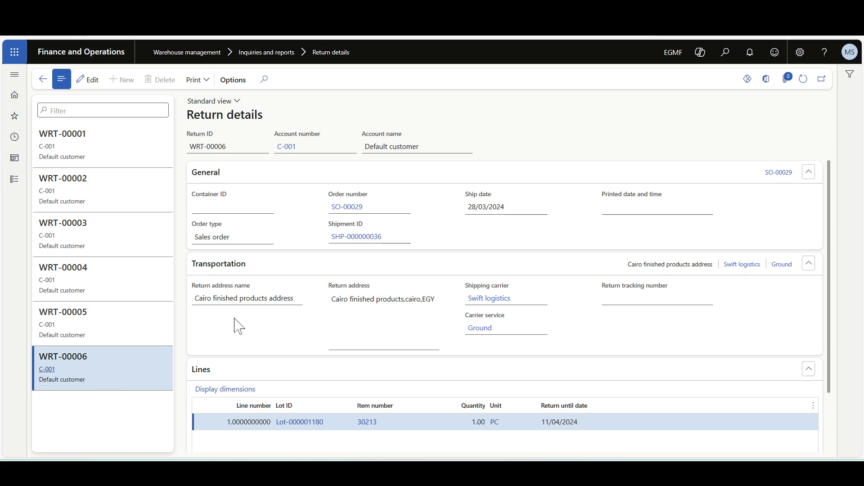
{"action": "left_click", "coordinate": [195, 80]}
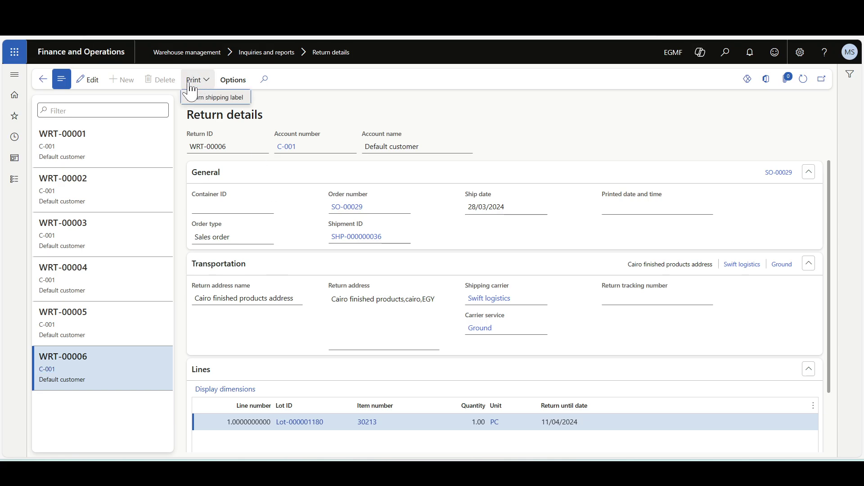
{"action": "left_click", "coordinate": [353, 88]}
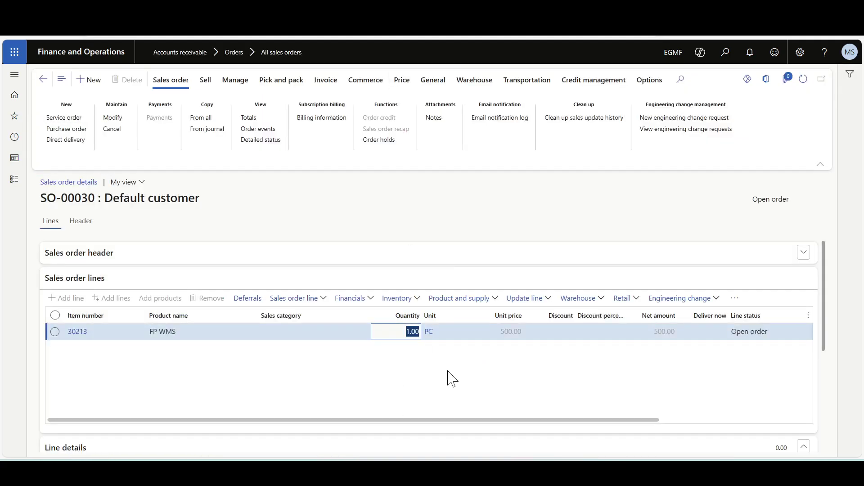
- Open the work details of the other sales order's item 30213 line and copy the work's target license plate ID
{"action": "left_click", "coordinate": [575, 299]}
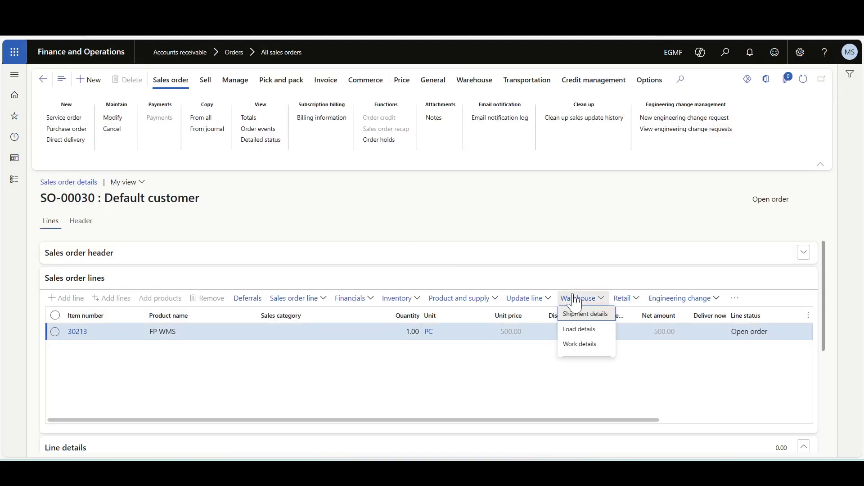
{"action": "left_click", "coordinate": [580, 344]}
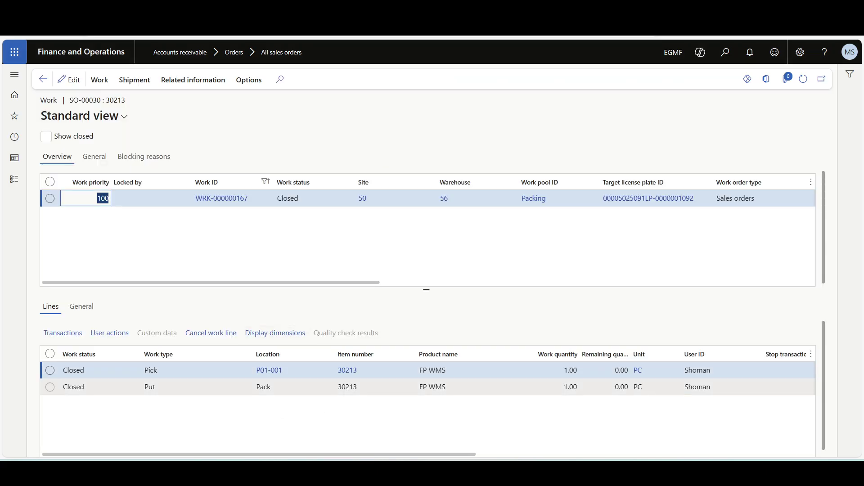
{"action": "left_click", "coordinate": [702, 205]}
{"action": "key", "text": "ctrl+c"}
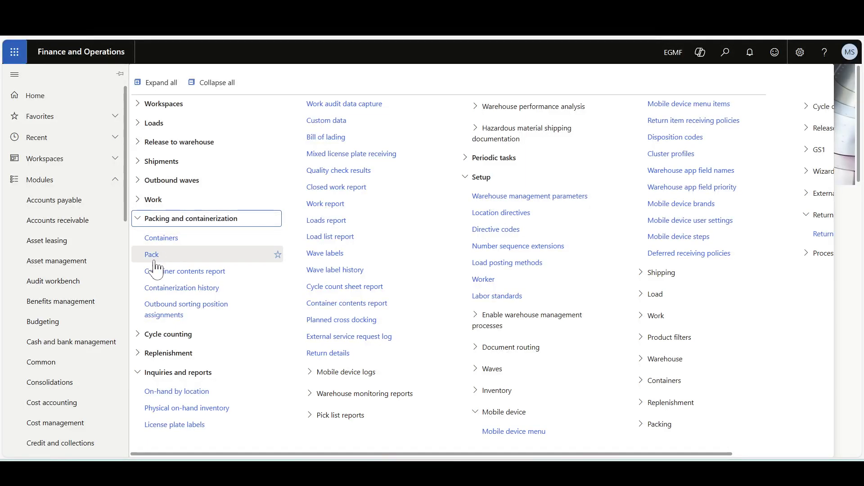
- Open the Pack form for warehouse 56, location Pack, and load the copied license plate for packing
{"action": "left_click", "coordinate": [154, 254]}
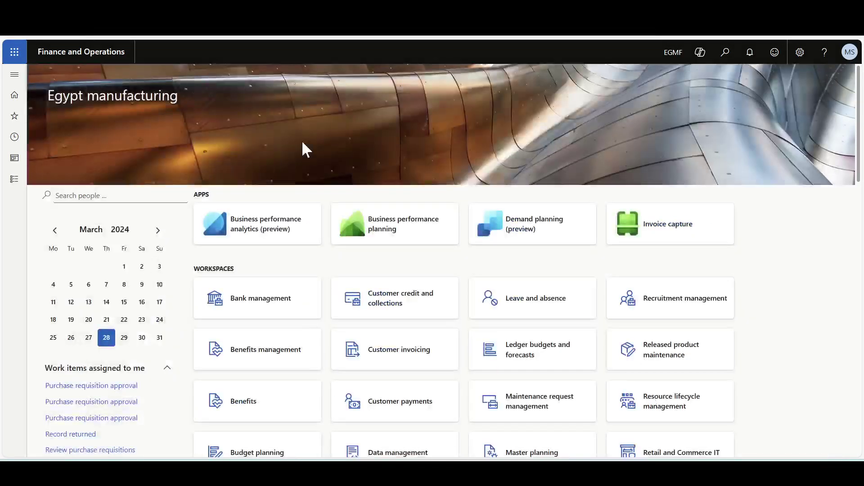
{"action": "left_click", "coordinate": [800, 436]}
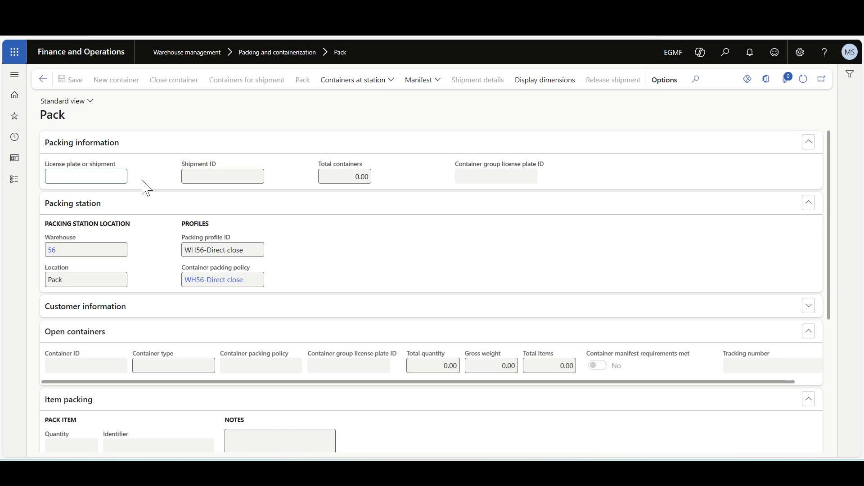
{"action": "key", "text": "ctrl+v"}
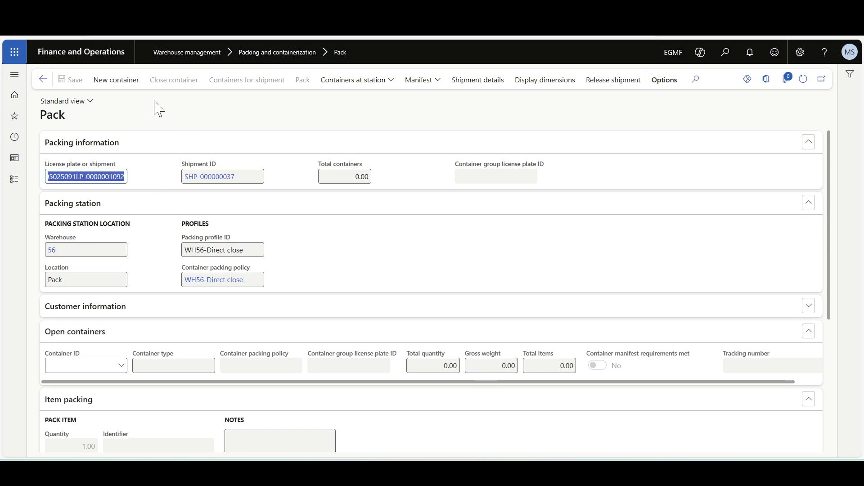
- Create a new Box-Small container for the shipment and pack one piece of item 30213 into it
{"action": "left_click", "coordinate": [116, 80]}
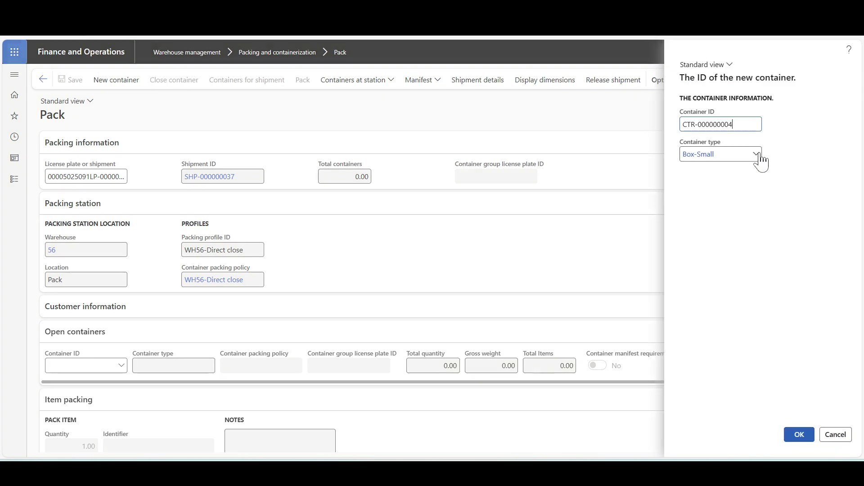
{"action": "left_click", "coordinate": [800, 434]}
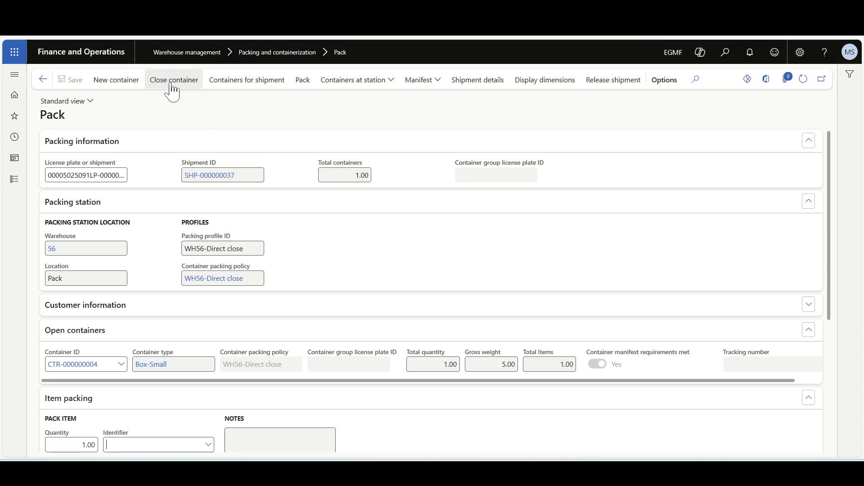
- Close the container at location Baydoor, using the system weight in kg as its gross weight
{"action": "left_click", "coordinate": [175, 82]}
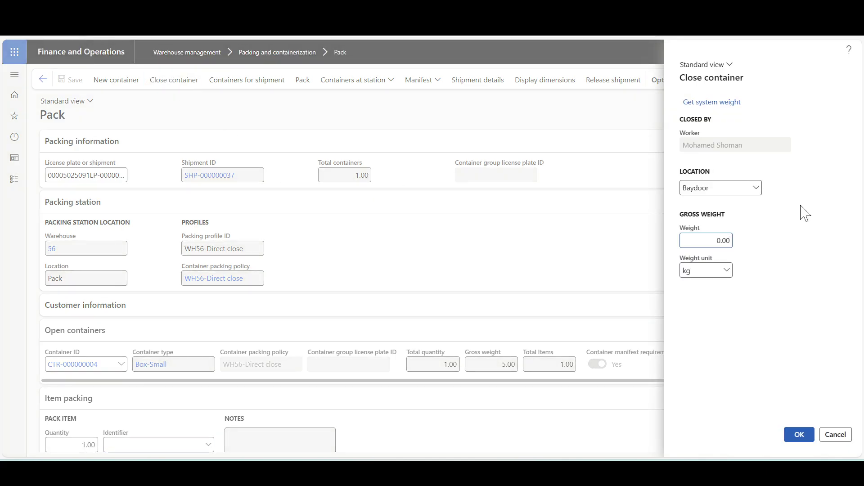
{"action": "left_click", "coordinate": [708, 106]}
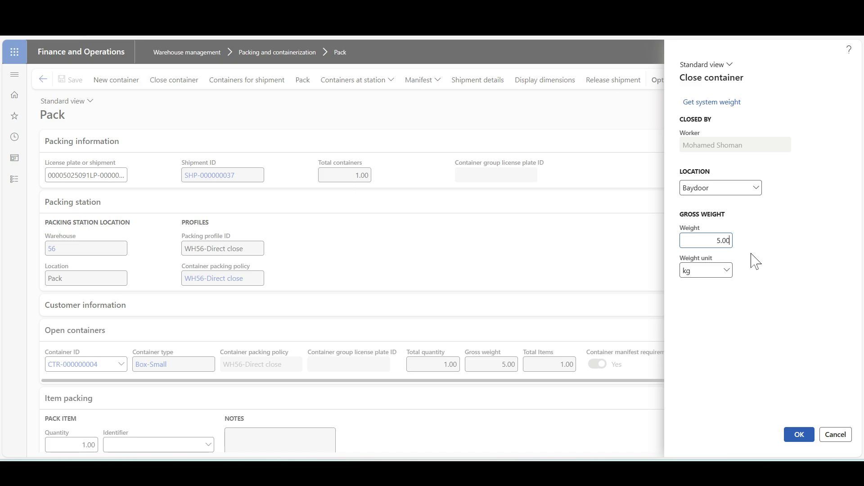
{"action": "left_click", "coordinate": [799, 437]}
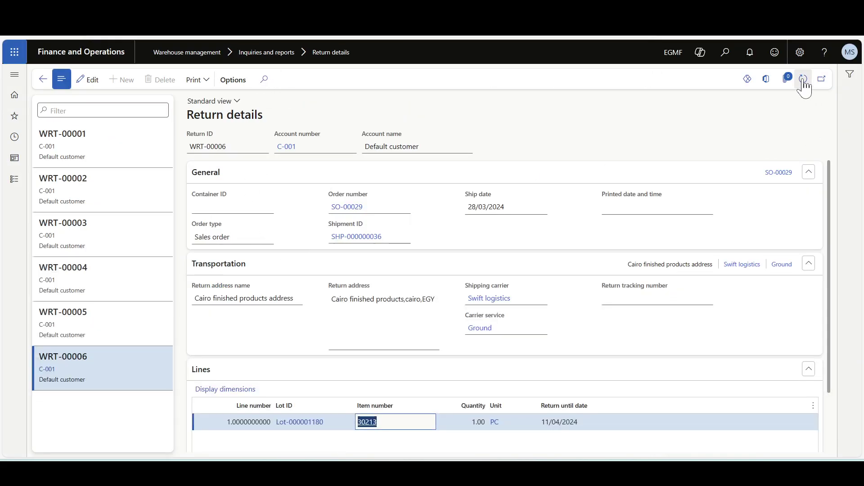
- Refresh the return details list and open return WRT-00007
{"action": "left_click", "coordinate": [803, 79]}
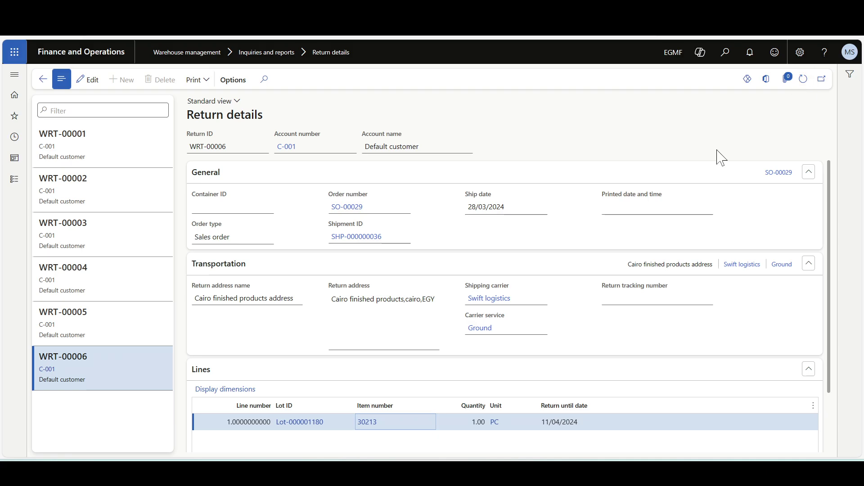
{"action": "left_click", "coordinate": [103, 412]}
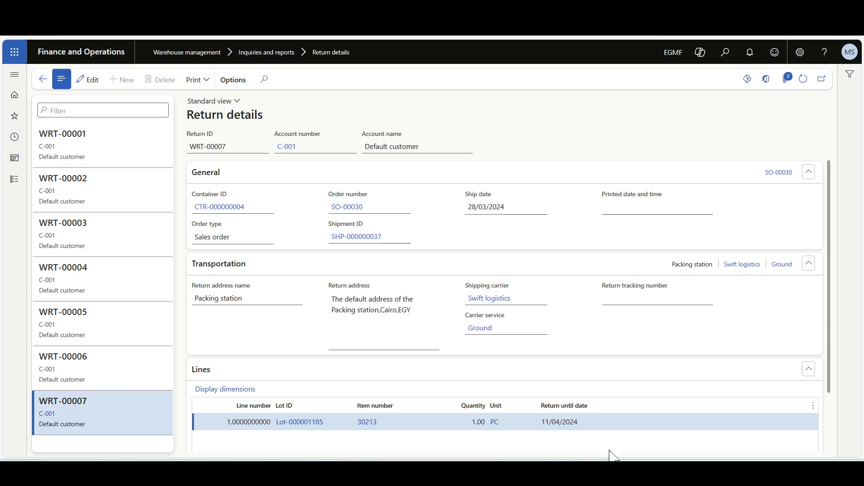
- Switch to the Warehouse Management mobile app and start Return details receiving for return ID WRT-00007
{"action": "key", "text": "alt+Tab"}
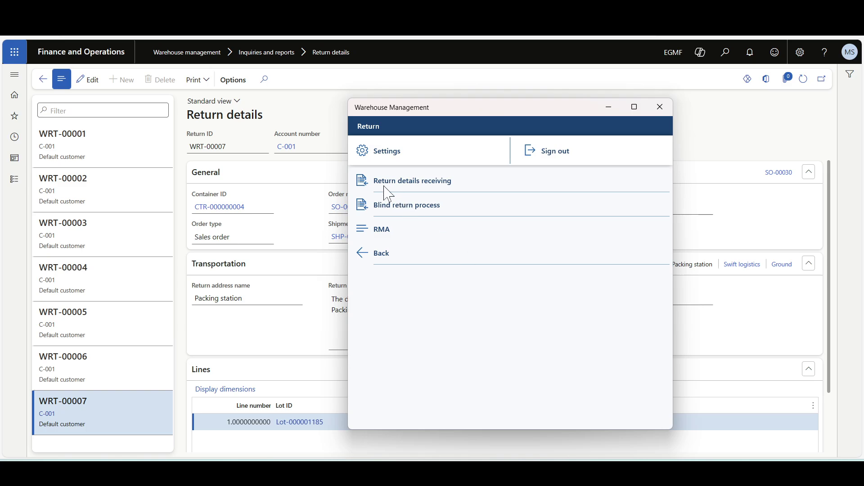
{"action": "left_click", "coordinate": [427, 182]}
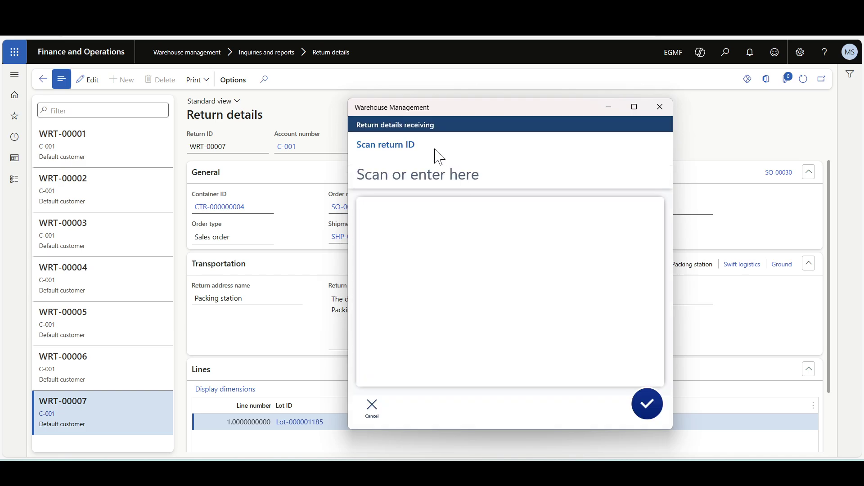
{"action": "left_click", "coordinate": [384, 150]}
{"action": "type", "text": "WRT-00007"}
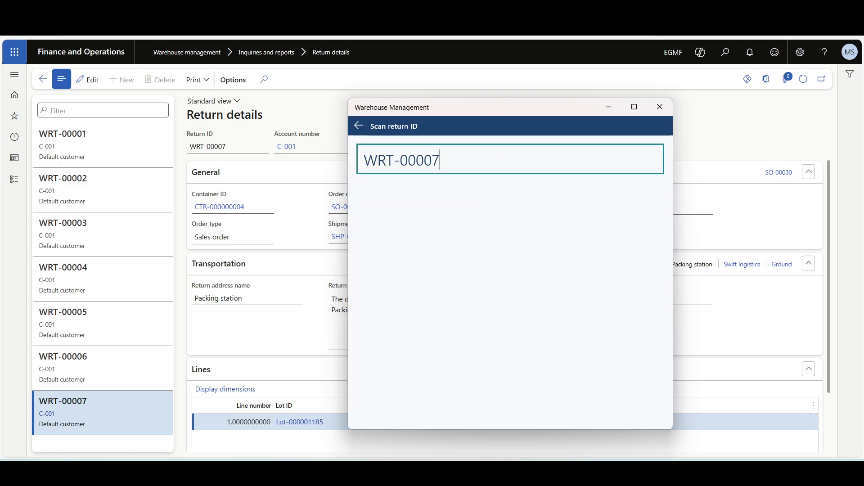
{"action": "key", "text": "Return"}
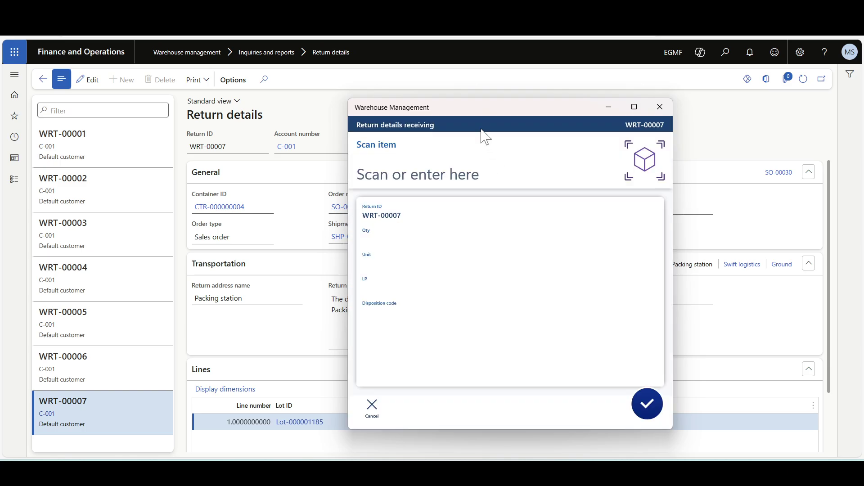
- Enter item 30213 for the return and accept the proposed license plate
{"action": "left_click_drag", "start_coordinate": [478, 107], "coordinate": [588, 90]}
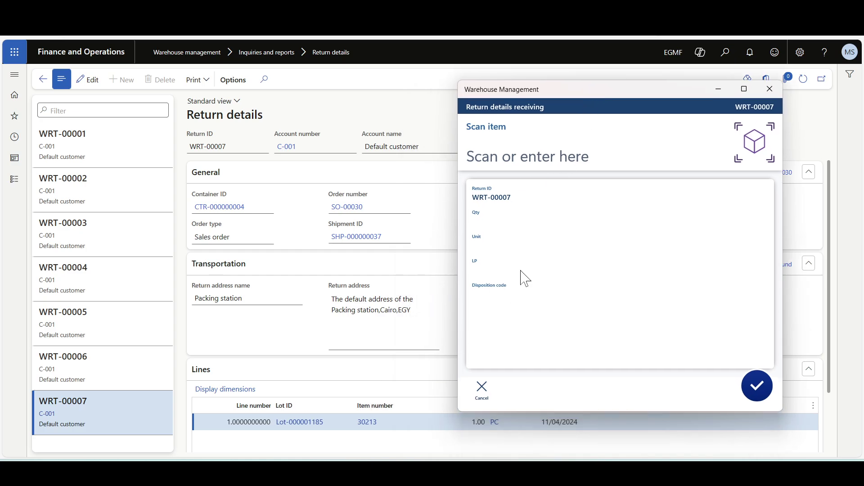
{"action": "type", "text": "30213"}
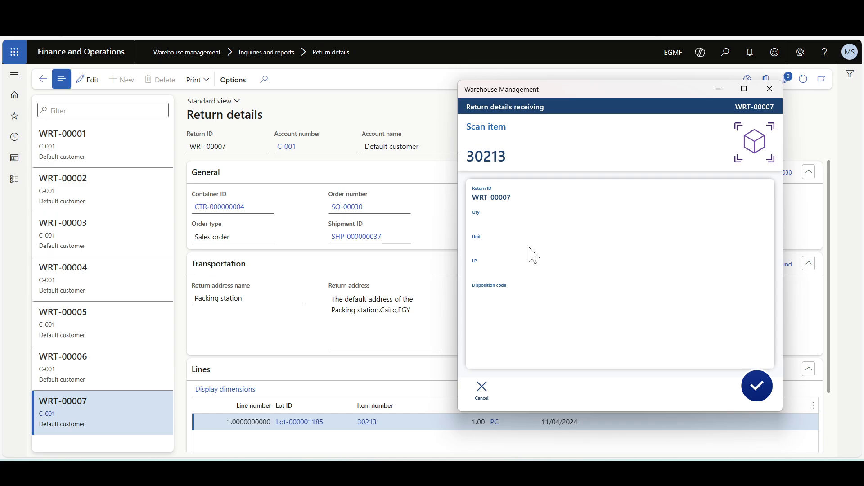
{"action": "key", "text": "Return"}
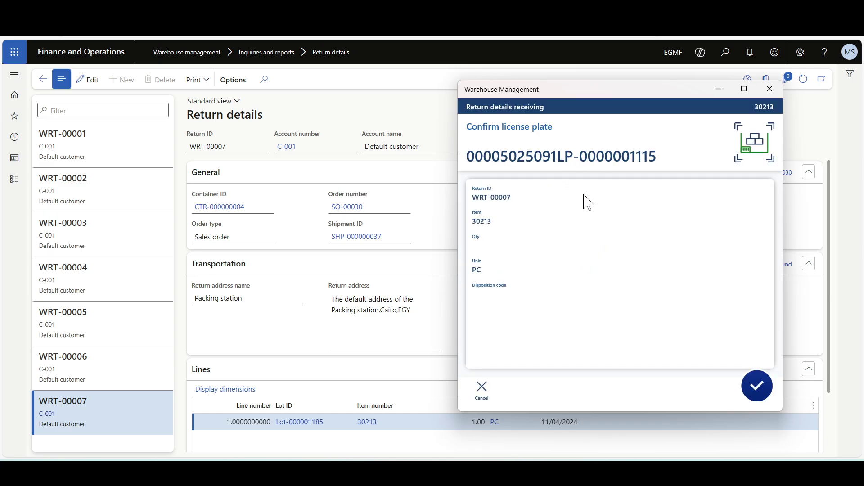
{"action": "left_click", "coordinate": [757, 386]}
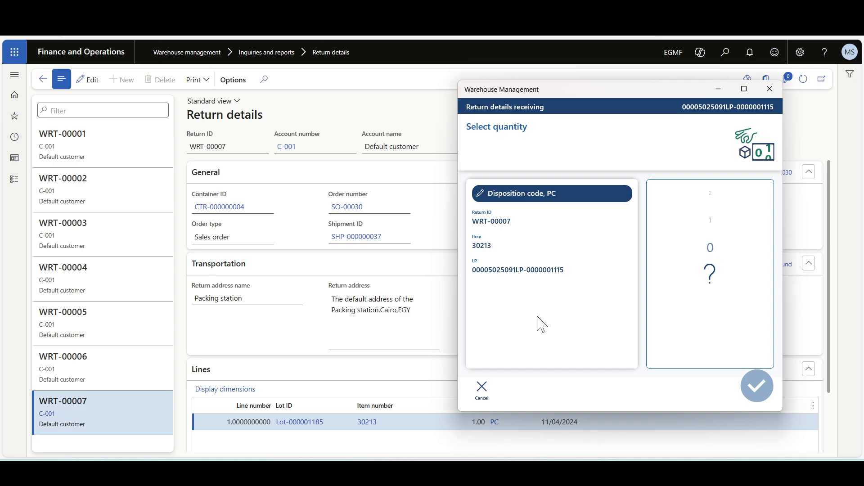
- Receive a quantity of 1 PC with disposition code RMA Return, and leave the receiving flow
{"action": "type", "text": "1"}
{"action": "key", "text": "Return"}
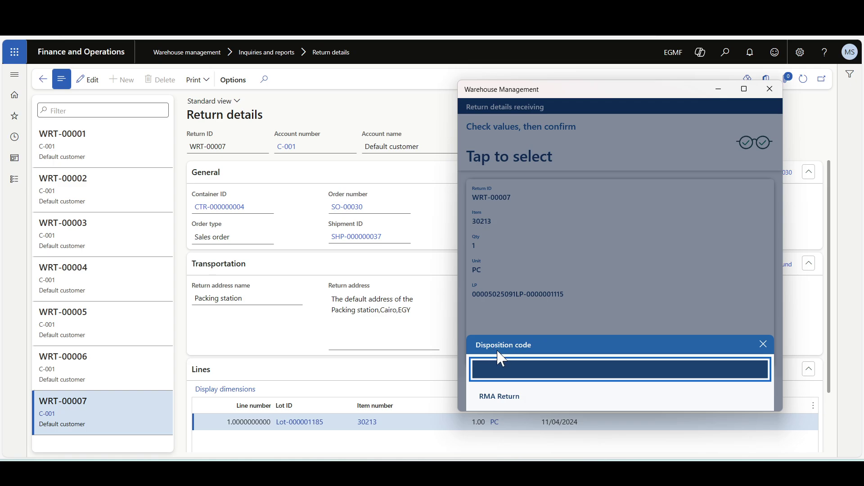
{"action": "left_click", "coordinate": [497, 407]}
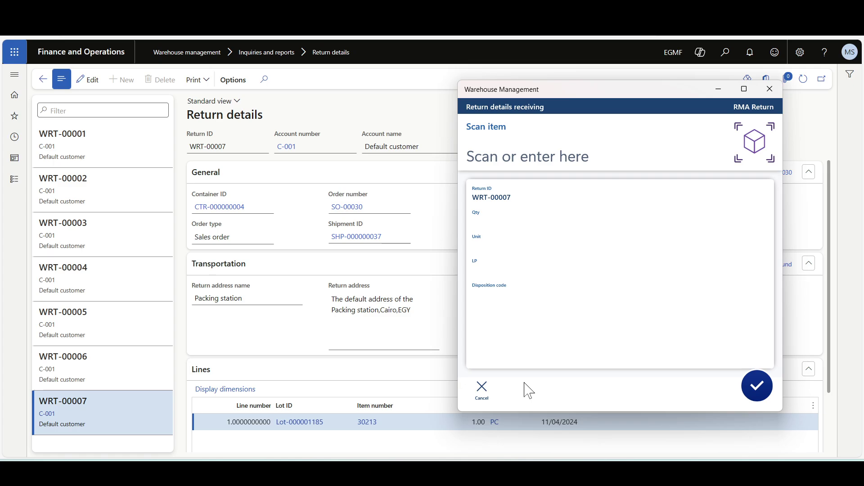
{"action": "left_click", "coordinate": [483, 397]}
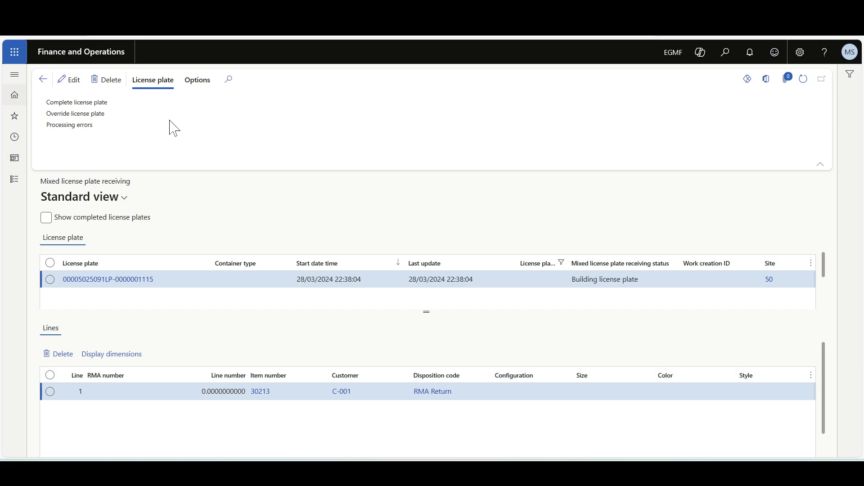
{"action": "left_click", "coordinate": [61, 104]}
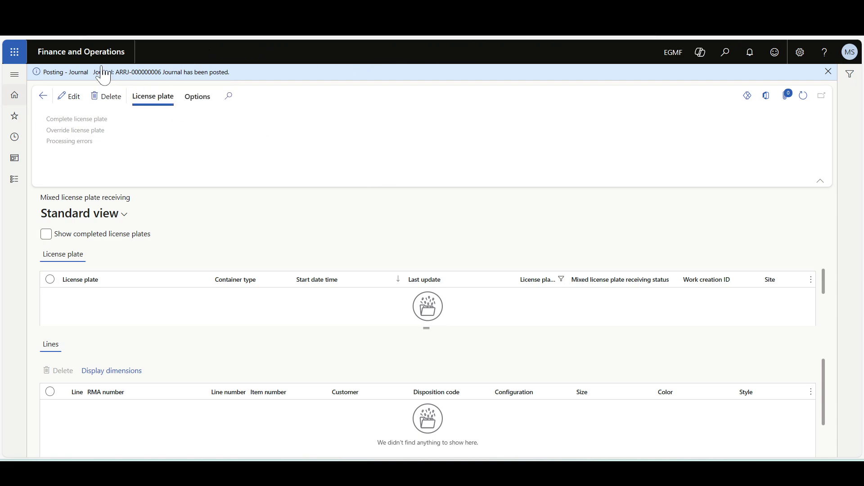
{"action": "left_click", "coordinate": [14, 81]}
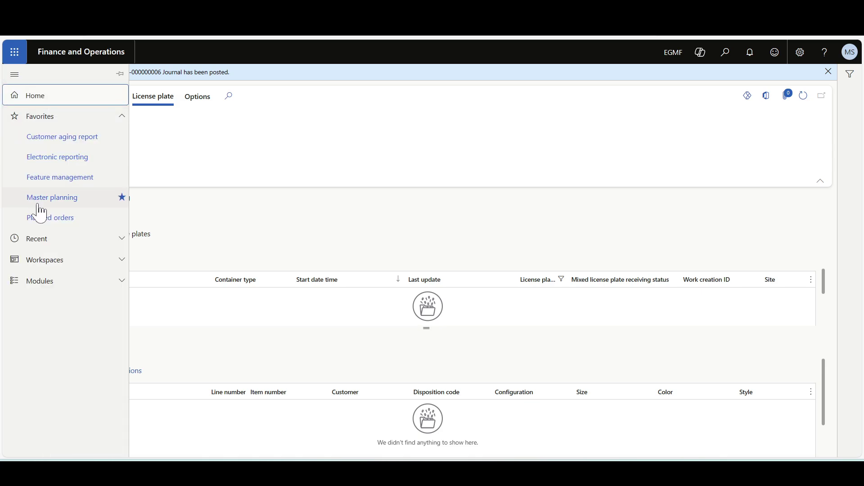
{"action": "left_click", "coordinate": [60, 282]}
{"action": "scroll", "coordinate": [81, 266], "scroll_direction": "down", "scroll_amount": 10}
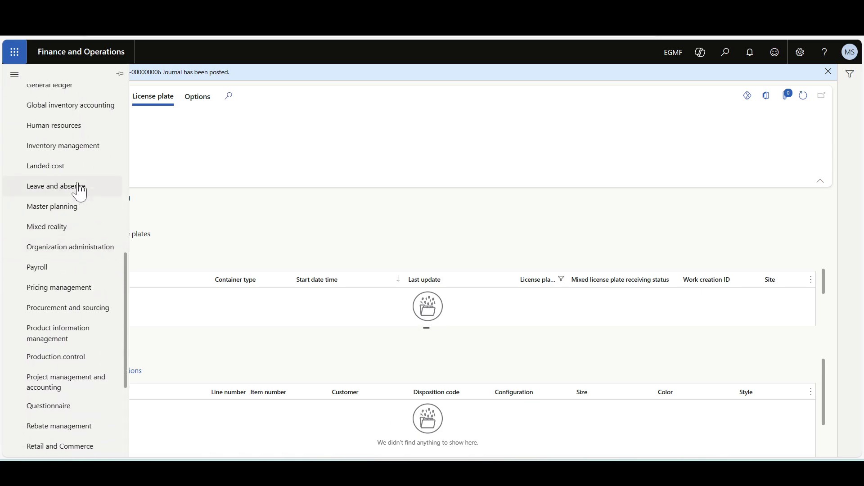
{"action": "left_click", "coordinate": [83, 146]}
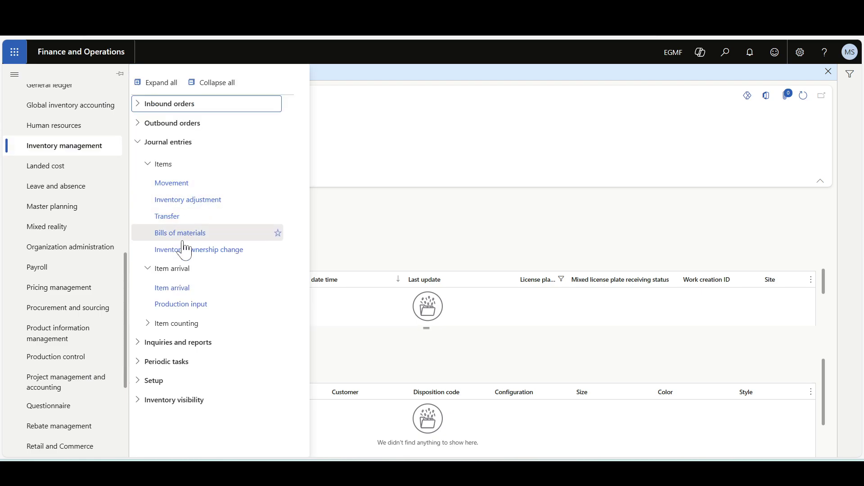
{"action": "left_click", "coordinate": [203, 286]}
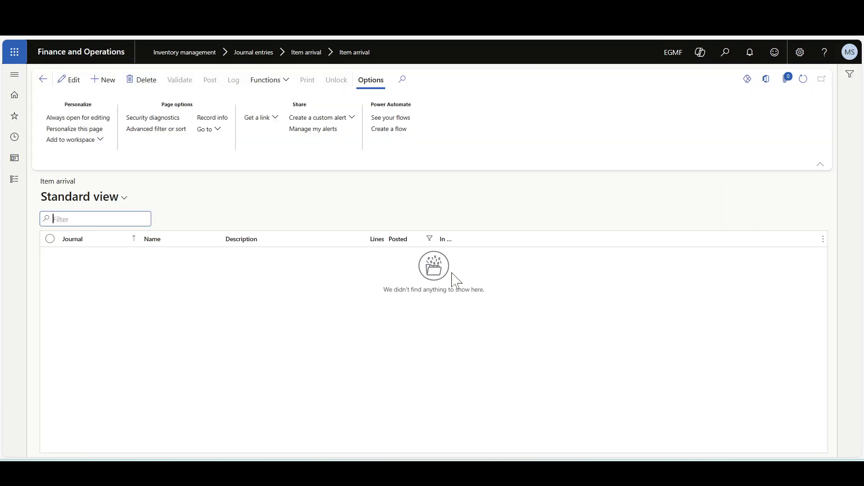
- Clear the Posted filter on the item arrival journals and select journal ARRJ-000000006
{"action": "left_click", "coordinate": [405, 239]}
{"action": "left_click", "coordinate": [210, 350]}
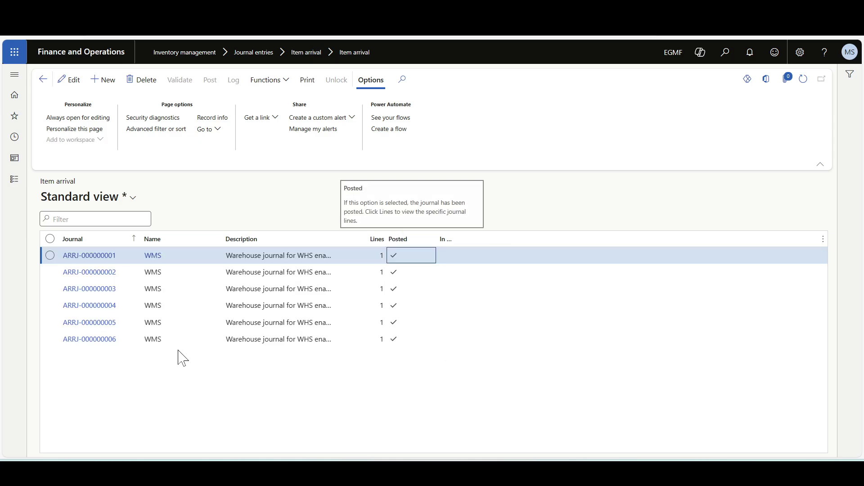
{"action": "left_click", "coordinate": [153, 340]}
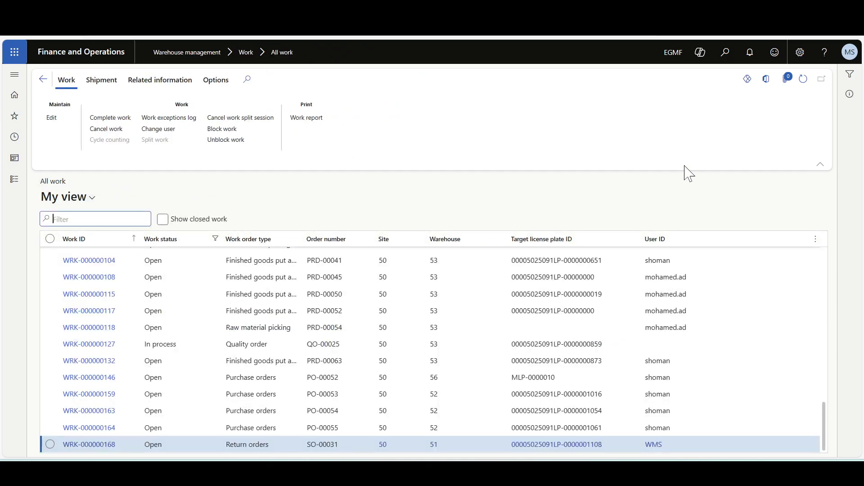
- Refresh the All work list and open return order work WRK-000000169 to inspect its pick and put lines
{"action": "left_click", "coordinate": [804, 79]}
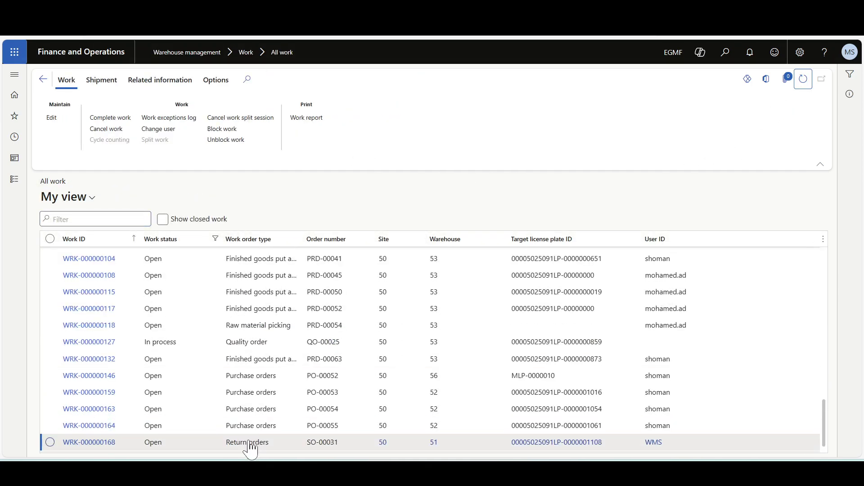
{"action": "left_click", "coordinate": [247, 448]}
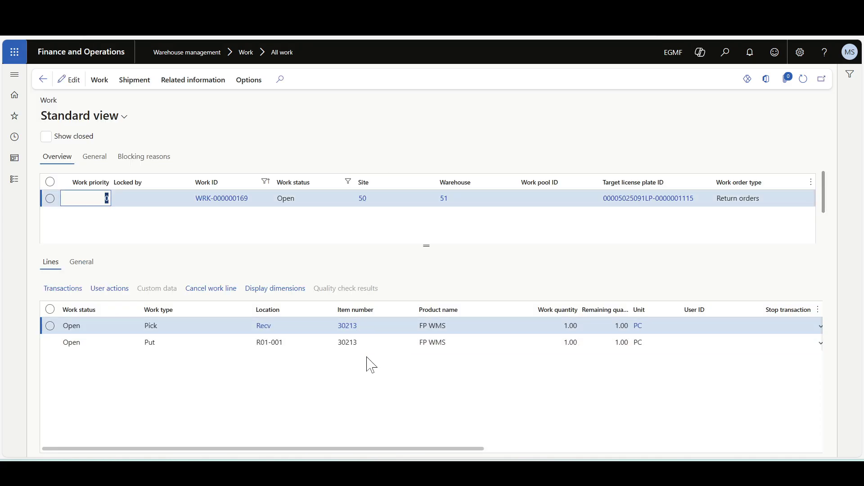
{"action": "left_click", "coordinate": [279, 342]}
{"action": "left_click", "coordinate": [290, 372]}
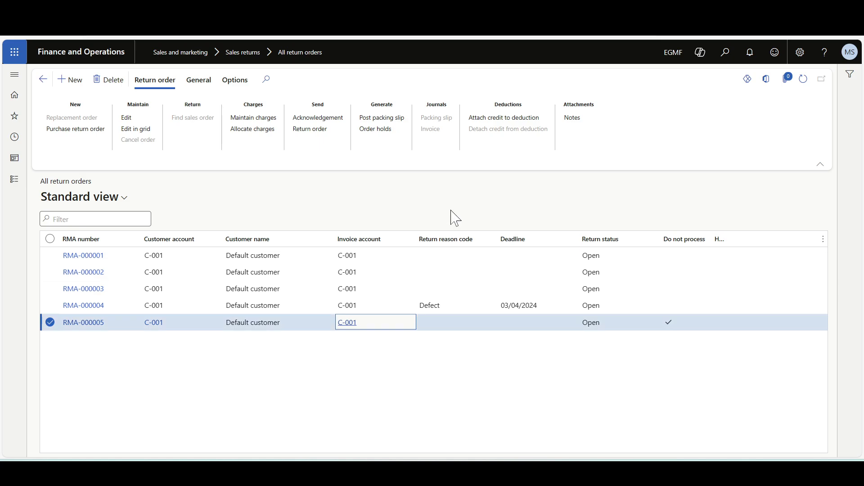
- Refresh the All return orders list and open return order RMA-000006 to check its line for item 30213
{"action": "left_click", "coordinate": [804, 82]}
{"action": "left_click", "coordinate": [804, 81]}
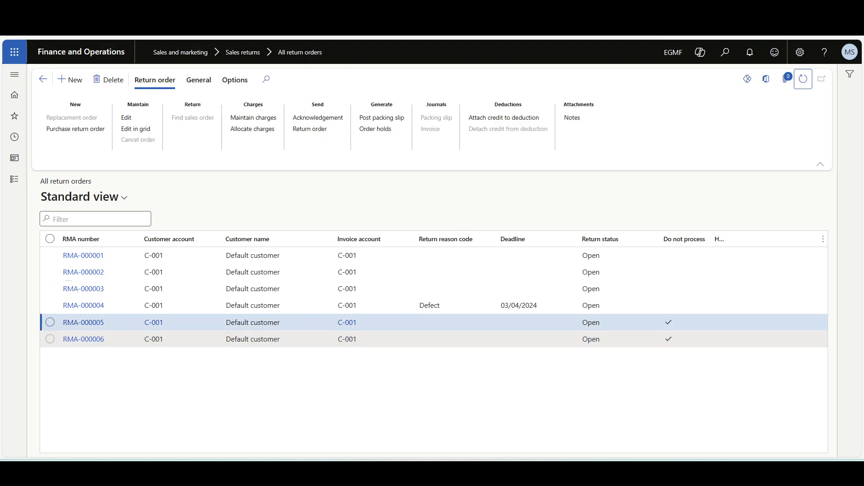
{"action": "left_click", "coordinate": [253, 339]}
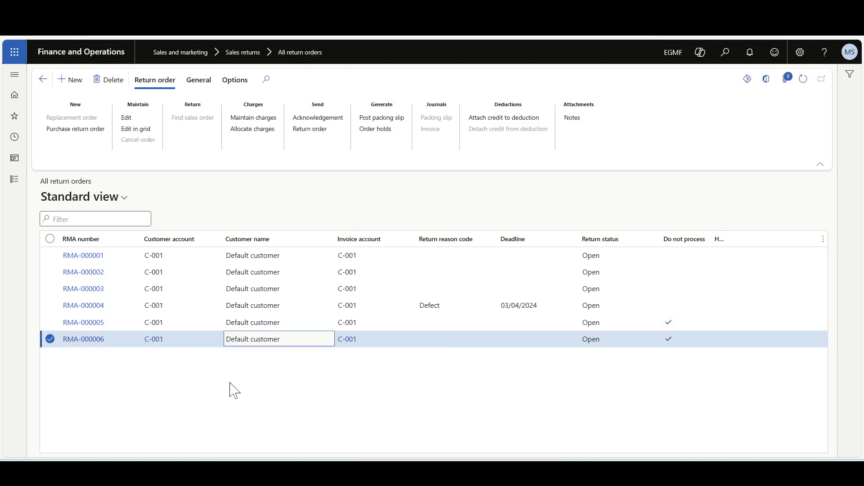
{"action": "left_click", "coordinate": [116, 350]}
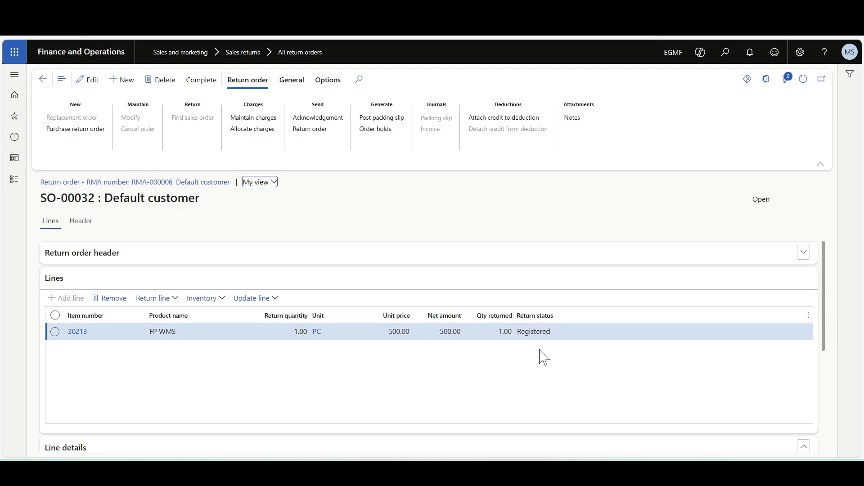
{"action": "left_click", "coordinate": [431, 359]}
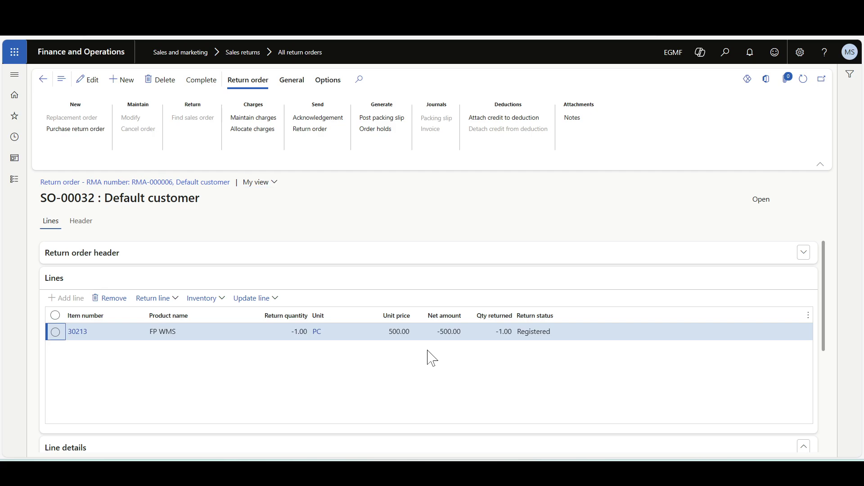
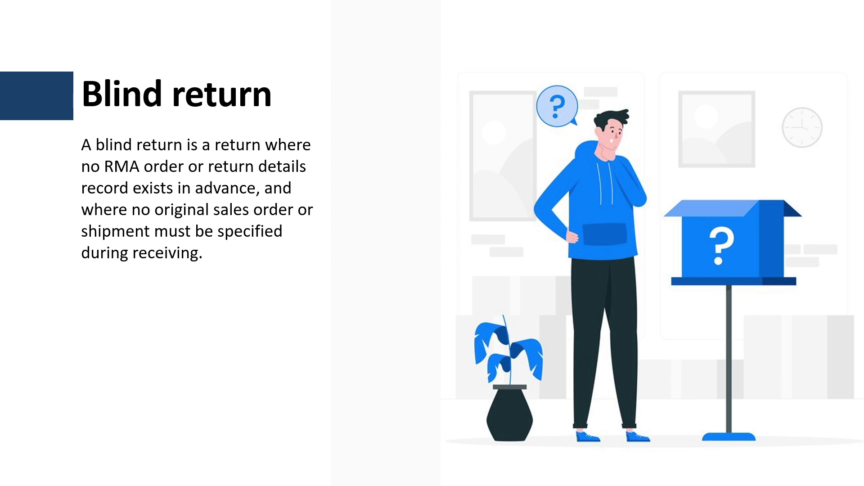
{"action": "key", "text": "Right"}
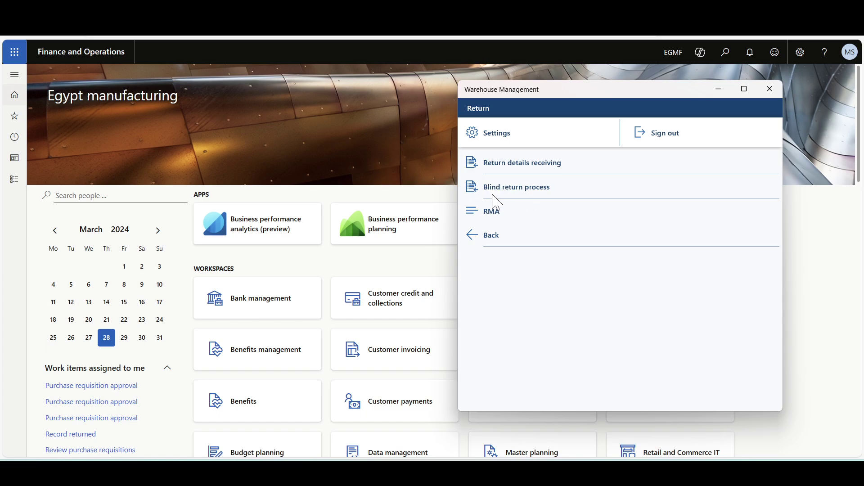
- Start the Blind return process in the Warehouse Management mobile app and enter the customer number
{"action": "left_click", "coordinate": [522, 195]}
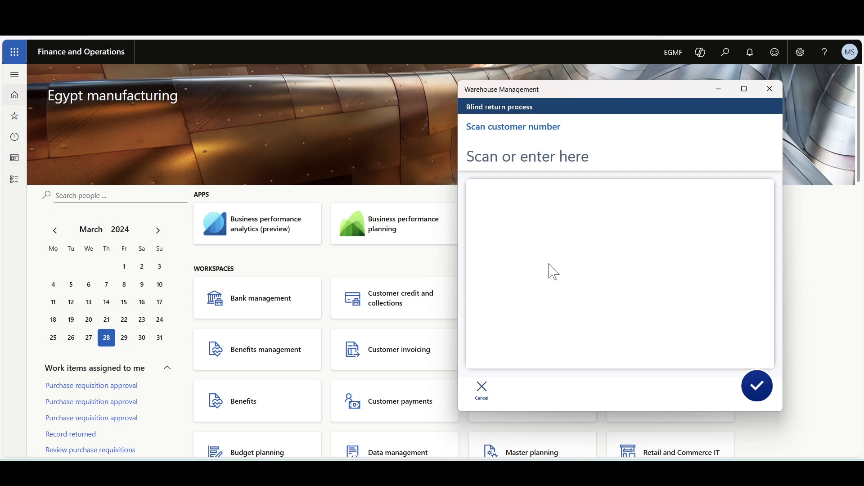
{"action": "type", "text": "c-001"}
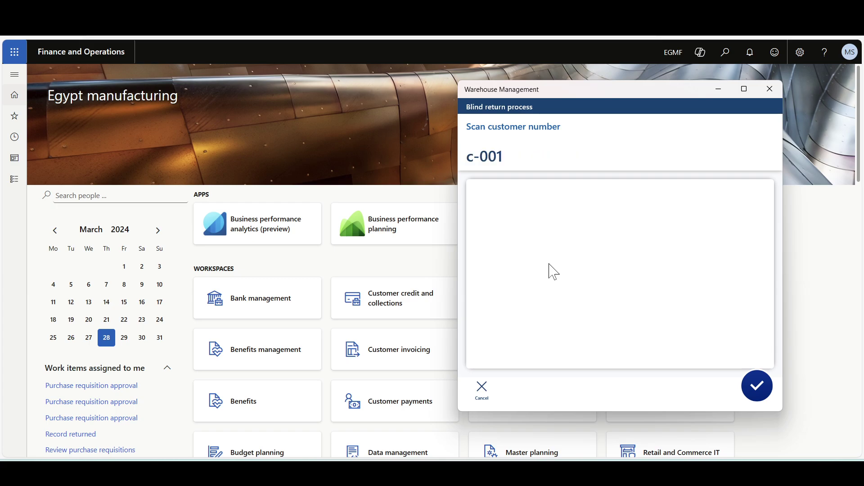
{"action": "key", "text": "Return"}
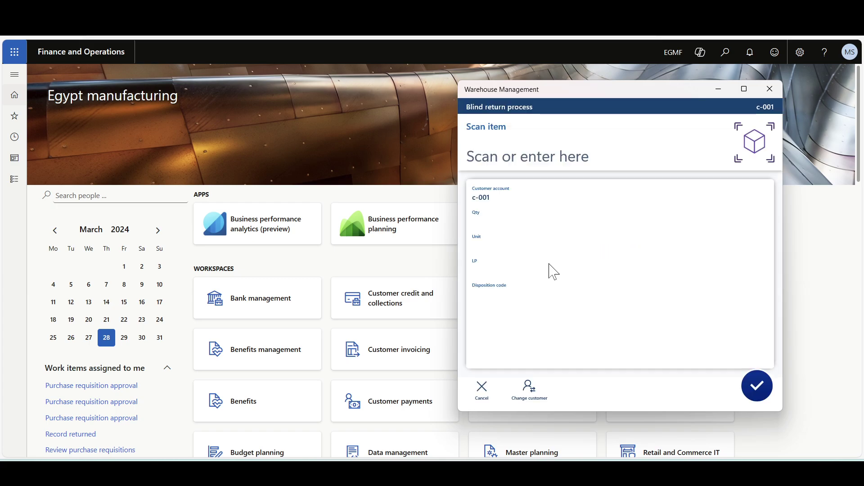
- Enter item 30213 for the blind return and accept the proposed license plate
{"action": "left_click", "coordinate": [525, 160]}
{"action": "type", "text": "30213"}
{"action": "key", "text": "Return"}
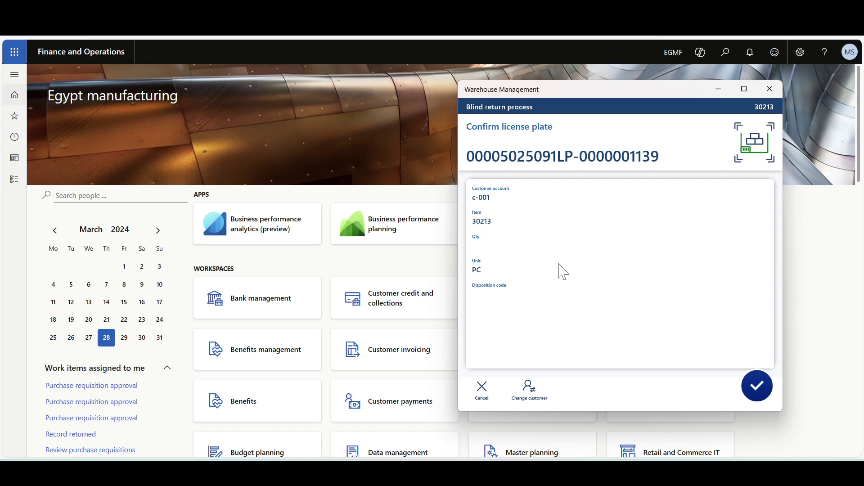
{"action": "key", "text": "Return"}
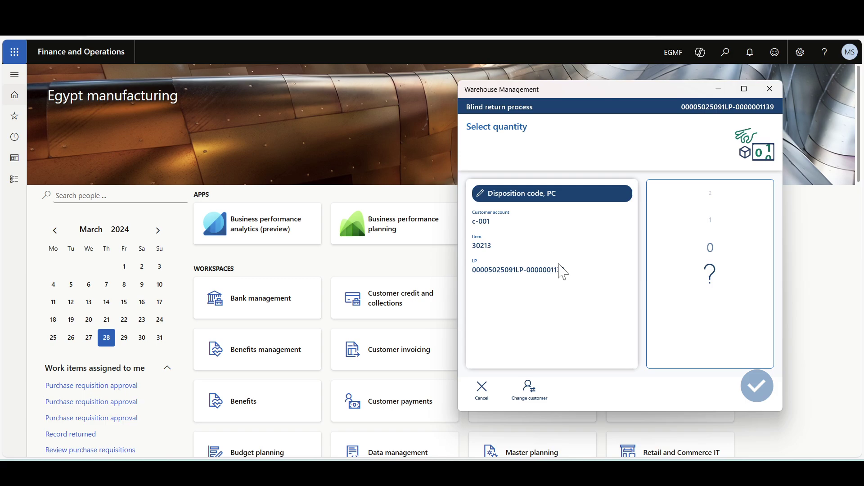
- Receive 1 PC of the blind-return item with disposition code RMA Return, and exit the blind return process
{"action": "type", "text": "1"}
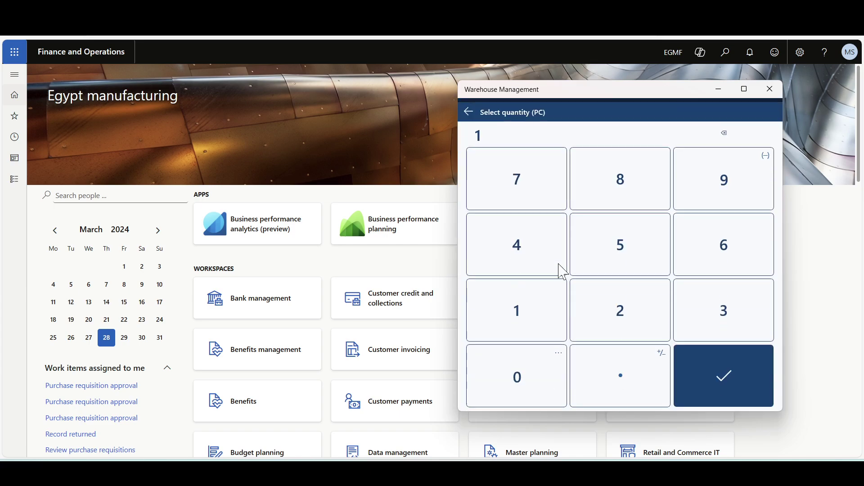
{"action": "key", "text": "Return"}
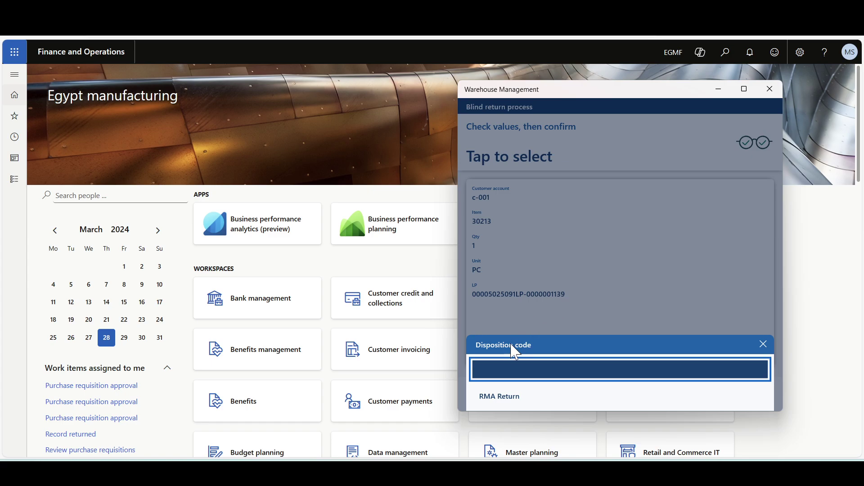
{"action": "left_click", "coordinate": [499, 396]}
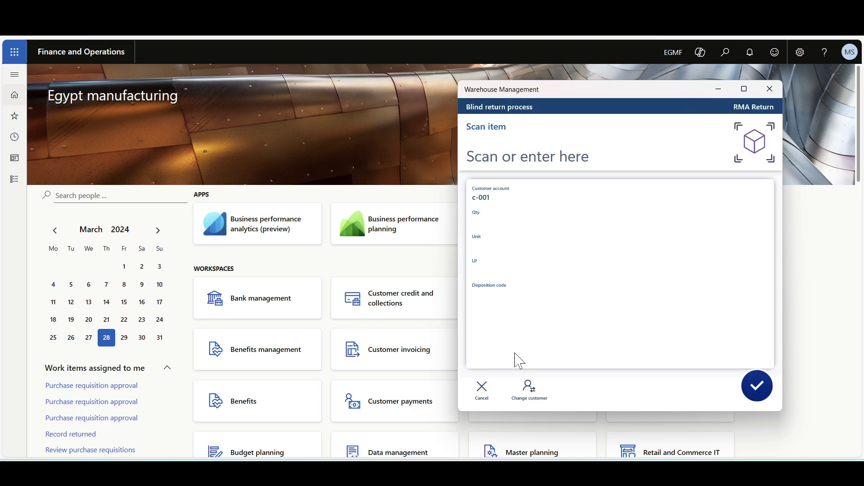
{"action": "left_click", "coordinate": [481, 396]}
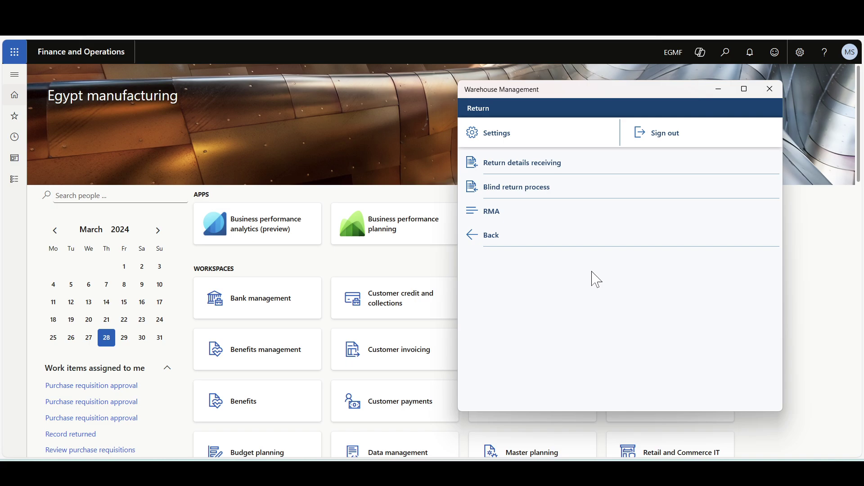
- Switch to Finance and Operations, refresh Mixed license plate receiving, and select return order work WRK-000000170 in All work
{"action": "left_click", "coordinate": [313, 135]}
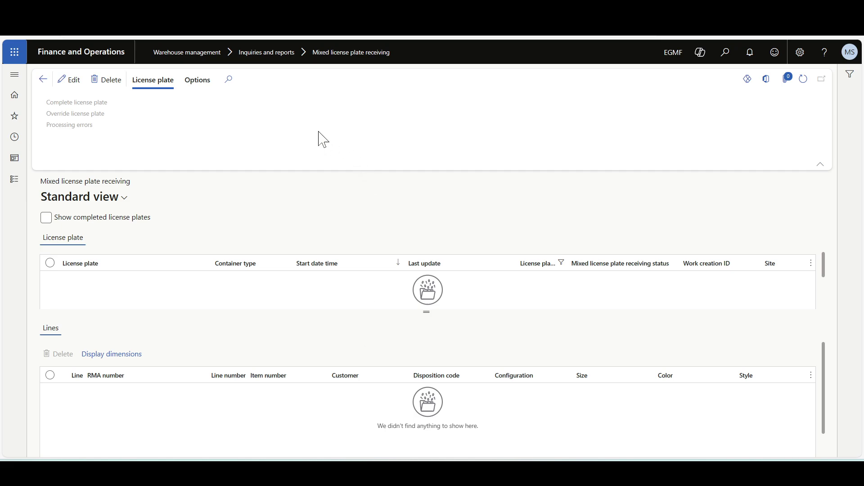
{"action": "left_click", "coordinate": [804, 79]}
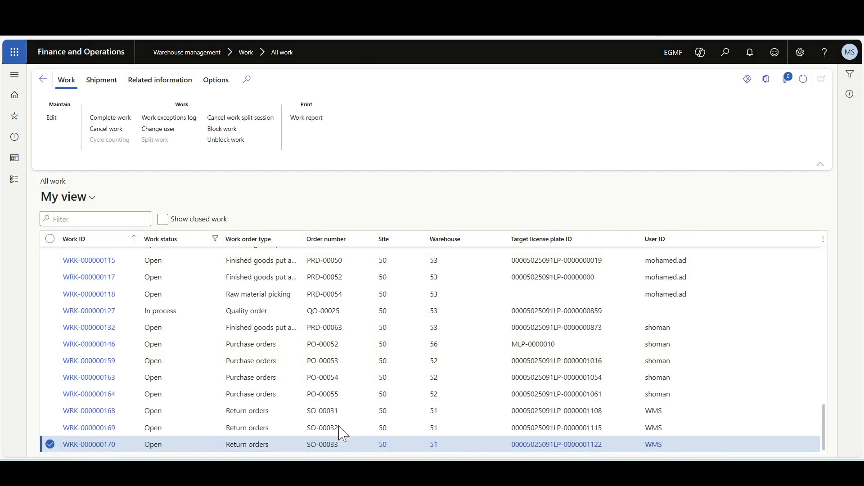
{"action": "key", "text": "Down"}
{"action": "left_click", "coordinate": [254, 448]}
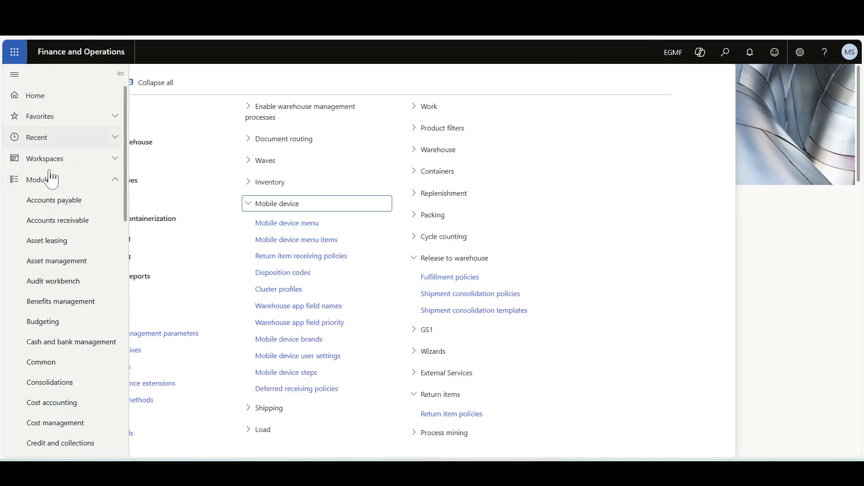
- Open Warehouse management parameters and examine the Returns options and the sales load line picking route setting under Loads
{"action": "scroll", "coordinate": [83, 286], "scroll_direction": "down", "scroll_amount": 5}
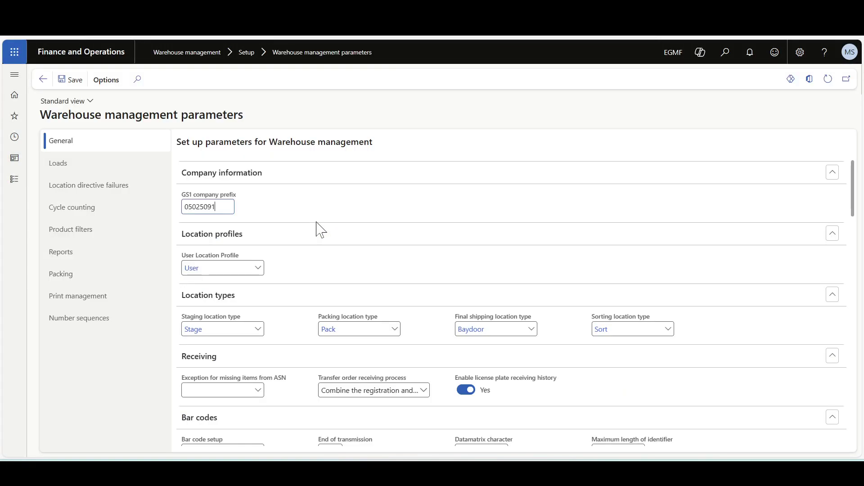
{"action": "scroll", "coordinate": [292, 324], "scroll_direction": "down", "scroll_amount": 10}
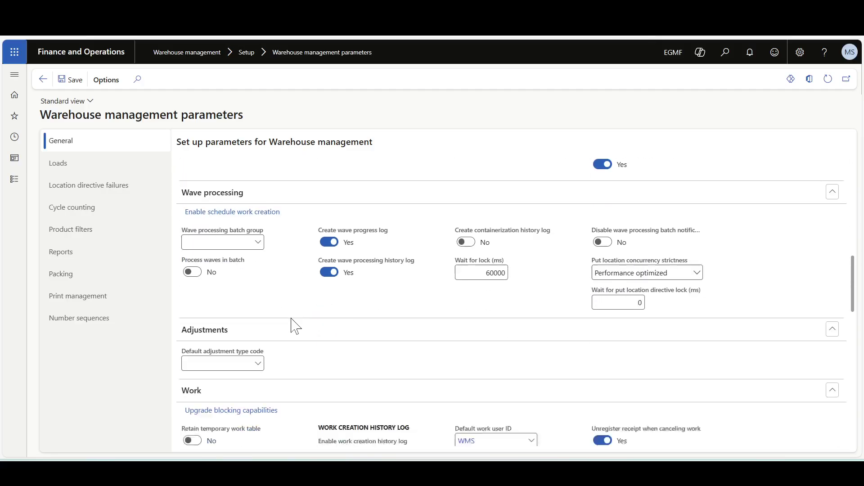
{"action": "scroll", "coordinate": [295, 325], "scroll_direction": "down", "scroll_amount": 8}
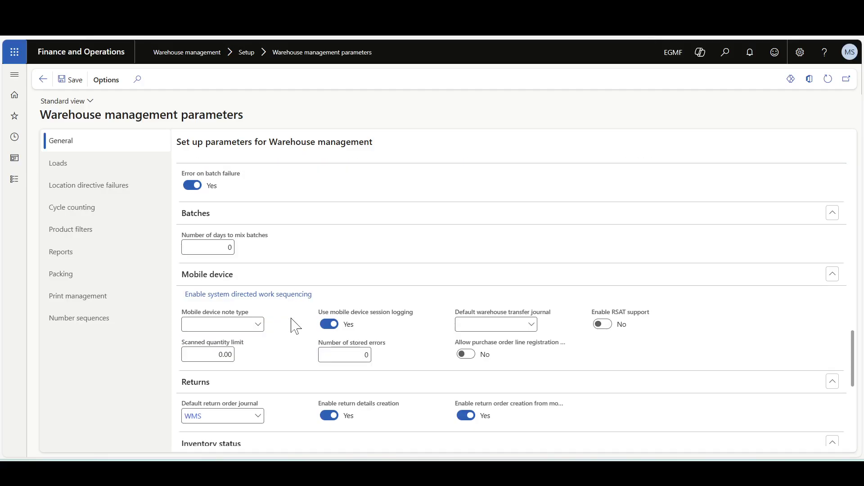
{"action": "scroll", "coordinate": [291, 321], "scroll_direction": "down", "scroll_amount": 4}
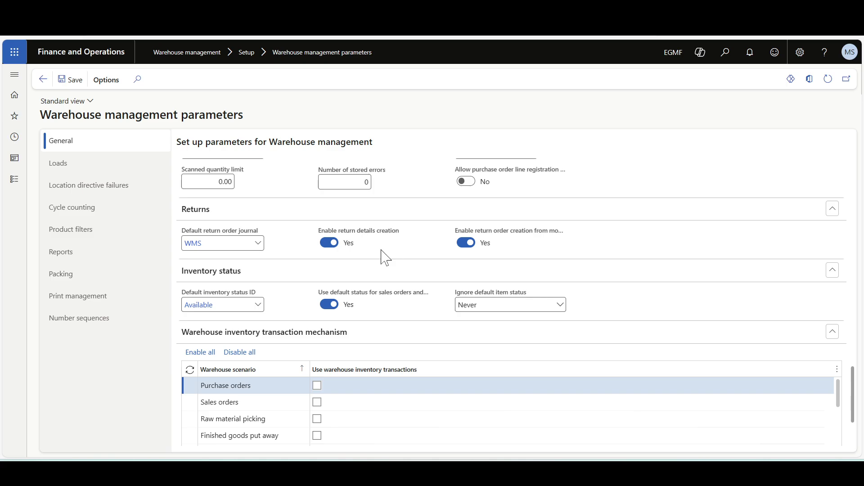
{"action": "mouse_move", "coordinate": [329, 241]}
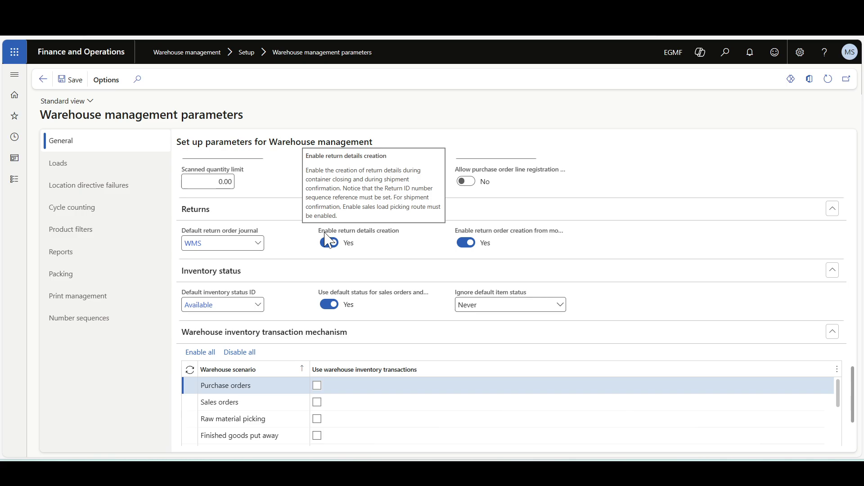
{"action": "mouse_move", "coordinate": [488, 242]}
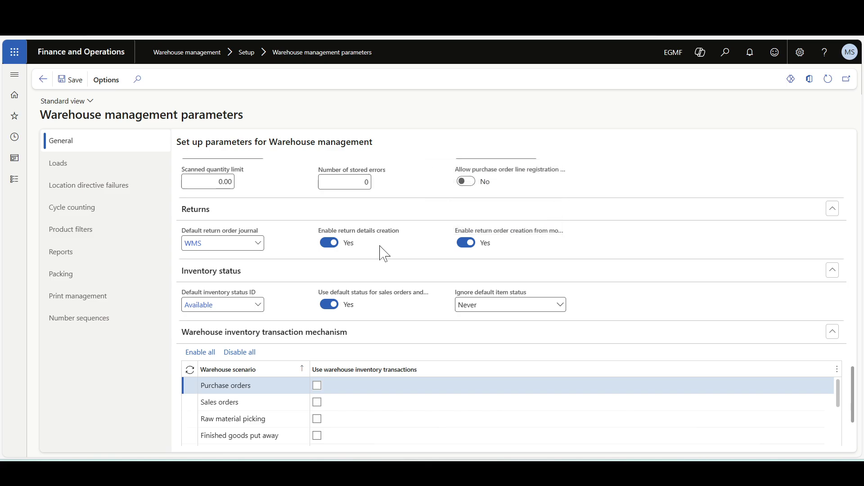
{"action": "left_click", "coordinate": [84, 166]}
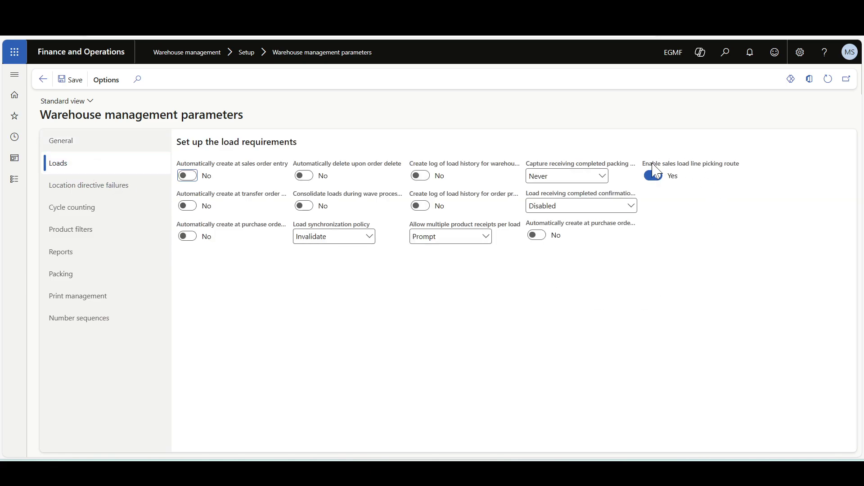
- Review the number sequences in the warehouse management parameters through to the Load line inventory pick and Return ID references
{"action": "mouse_move", "coordinate": [655, 174]}
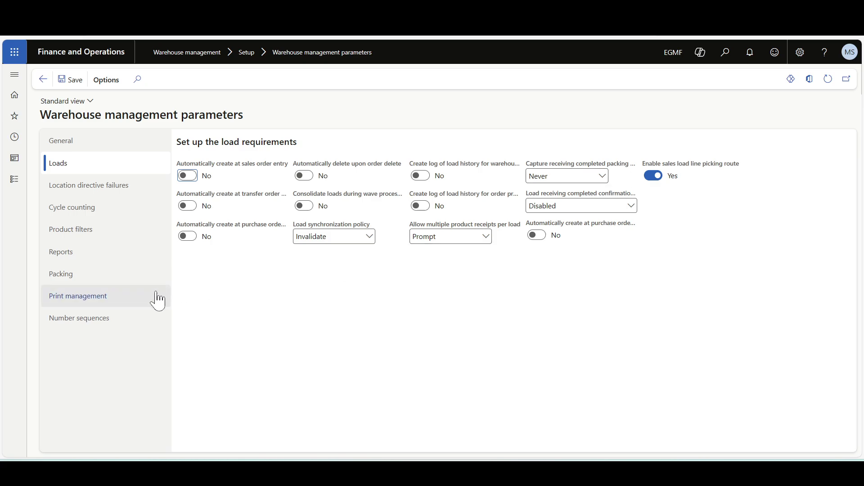
{"action": "left_click", "coordinate": [72, 330]}
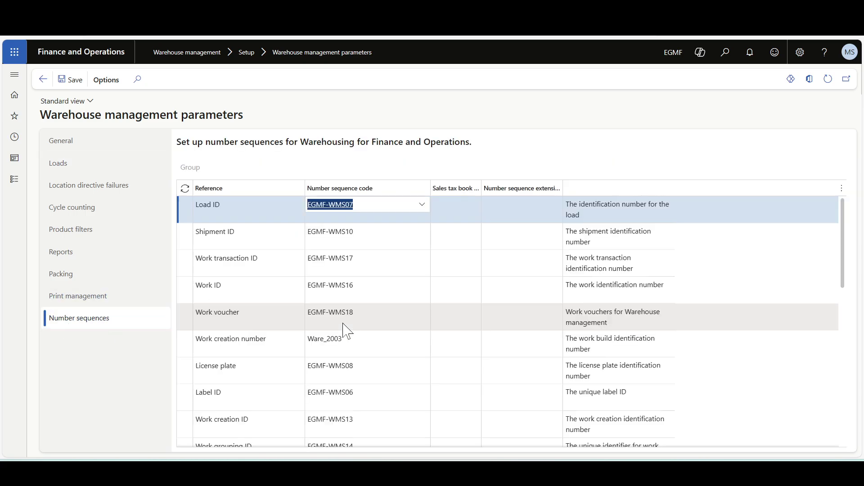
{"action": "scroll", "coordinate": [347, 328], "scroll_direction": "down", "scroll_amount": 10}
{"action": "scroll", "coordinate": [508, 321], "scroll_direction": "down", "scroll_amount": 5}
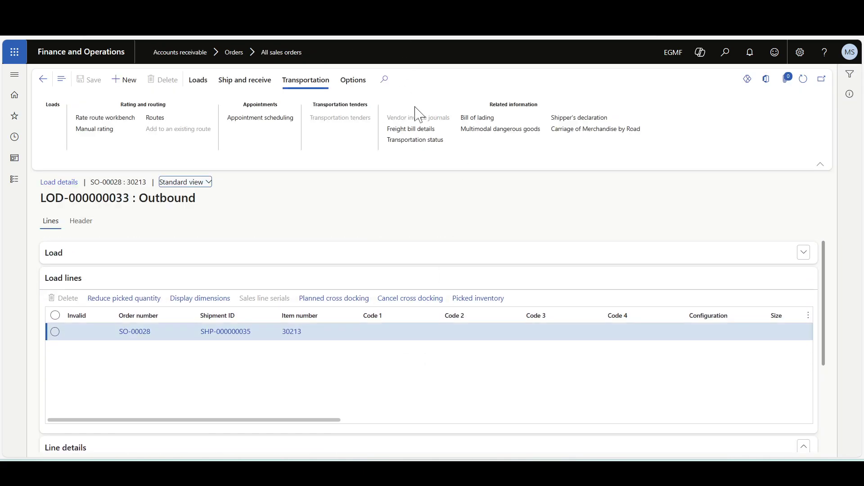
- Examine the load line inventory picks in the line details of load LOD-000000033, and view return details WRT-00001
{"action": "scroll", "coordinate": [328, 385], "scroll_direction": "down", "scroll_amount": 3}
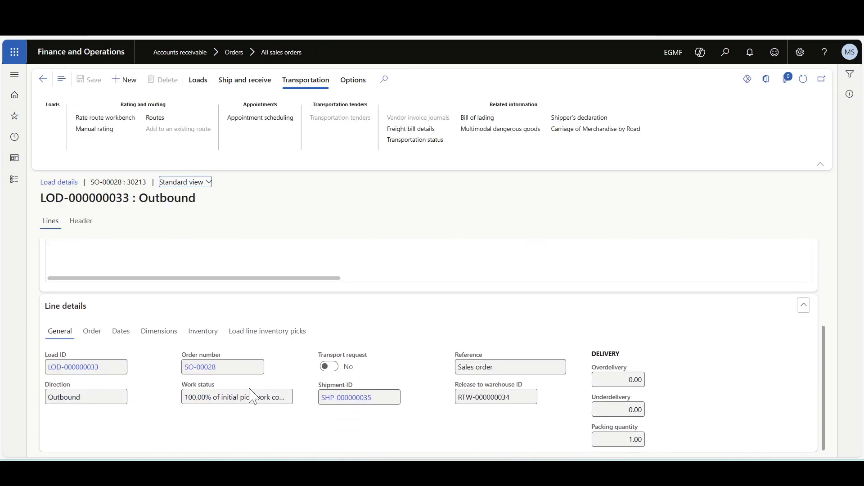
{"action": "left_click", "coordinate": [270, 333]}
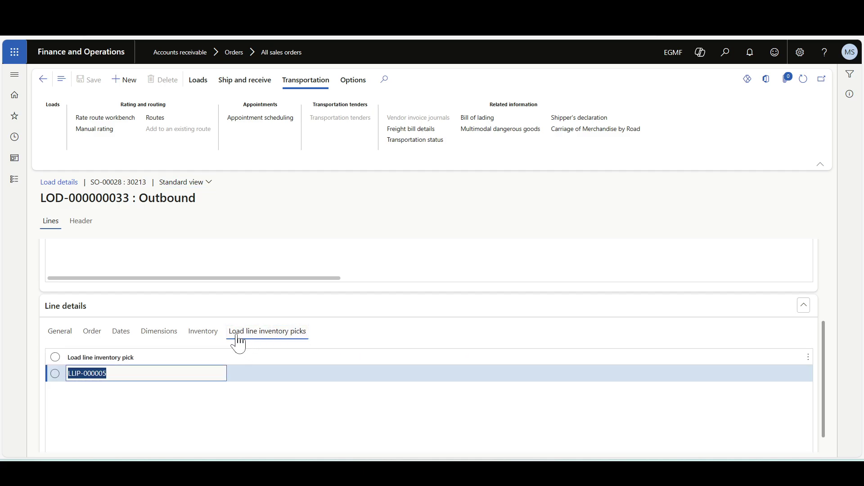
{"action": "left_click", "coordinate": [97, 411]}
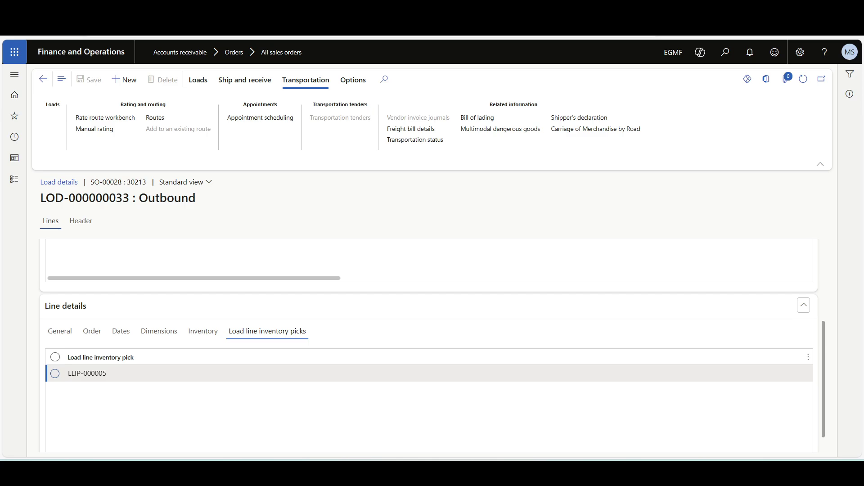
{"action": "left_click", "coordinate": [88, 396]}
{"action": "scroll", "coordinate": [283, 324], "scroll_direction": "up", "scroll_amount": 3}
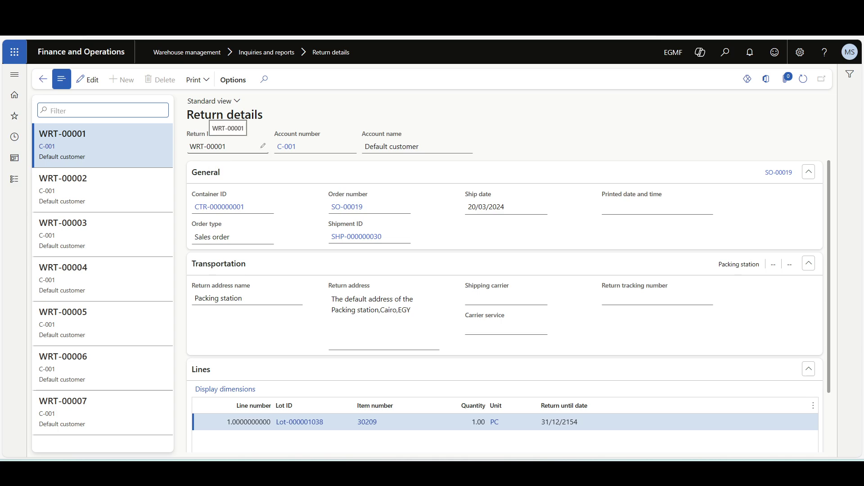
{"action": "left_click", "coordinate": [104, 110]}
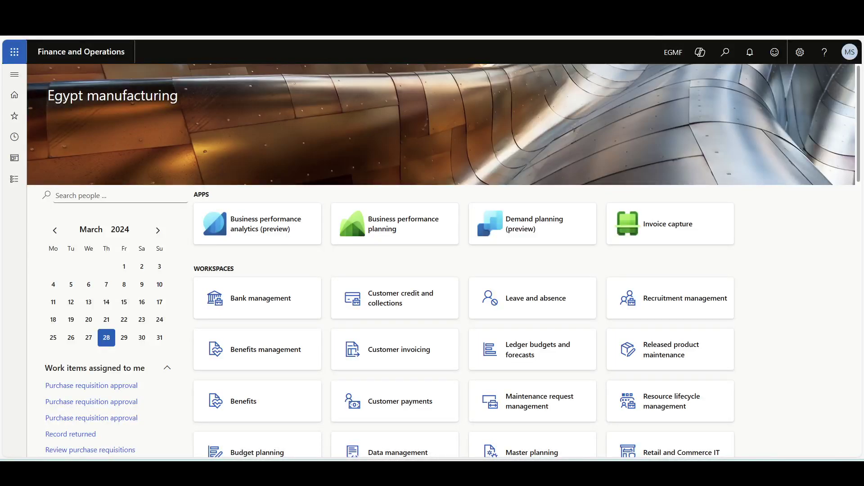
- Open Return item policies from the return items setup in Warehouse management
{"action": "left_click", "coordinate": [14, 75]}
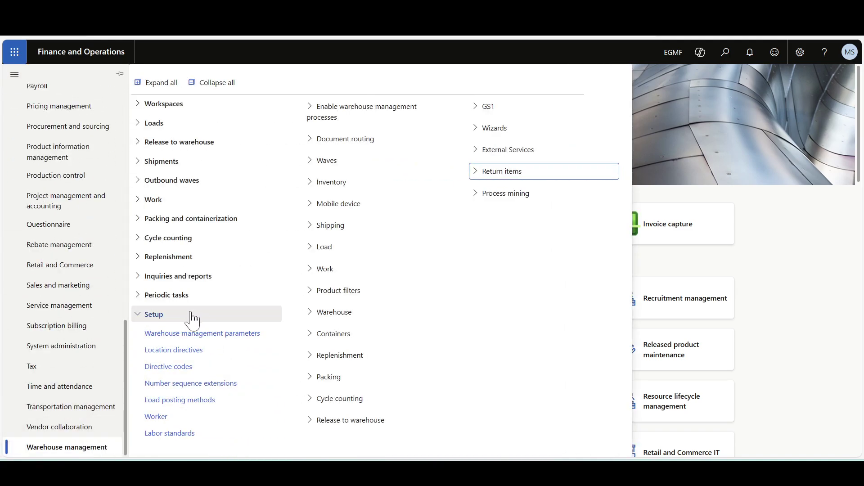
{"action": "left_click", "coordinate": [520, 176]}
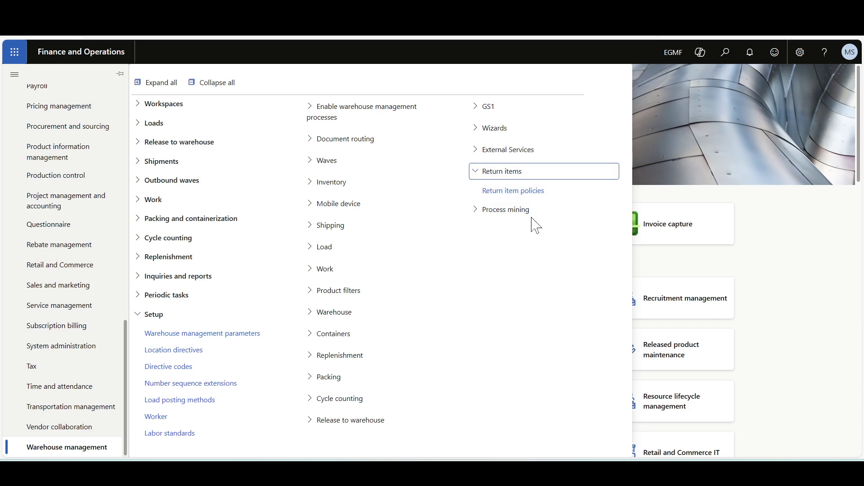
{"action": "left_click", "coordinate": [517, 191]}
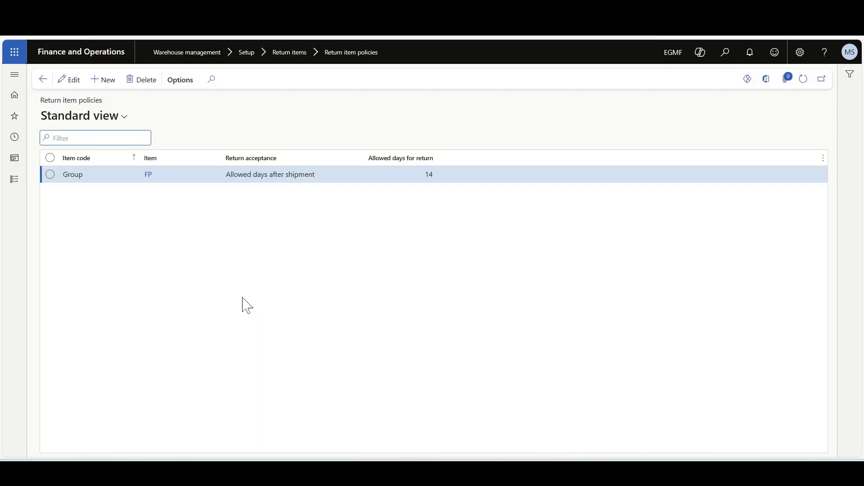
- Start a new return item policy, look at its item code options, and delete the unfinished line
{"action": "left_click", "coordinate": [72, 80]}
{"action": "left_click", "coordinate": [103, 80]}
{"action": "left_click", "coordinate": [150, 174]}
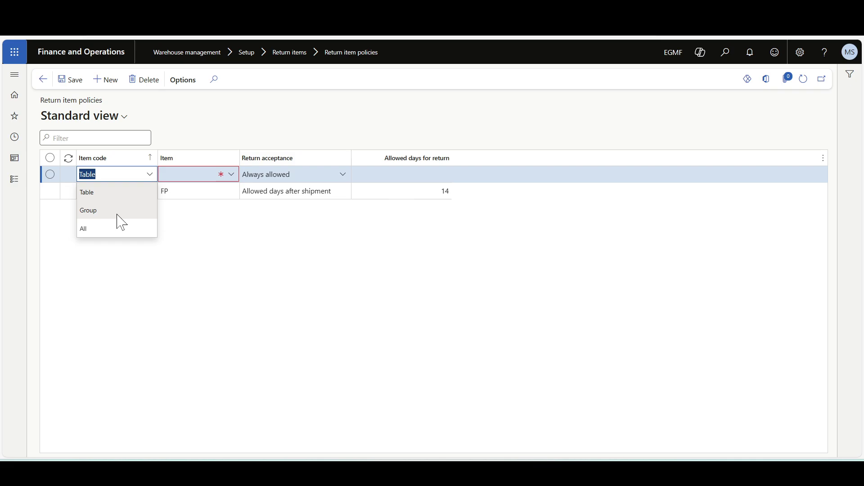
{"action": "left_click", "coordinate": [143, 239]}
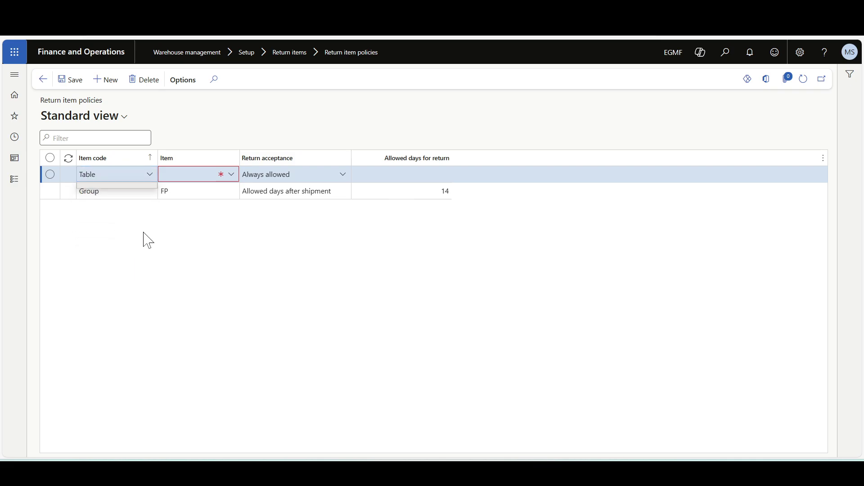
{"action": "left_click", "coordinate": [148, 85]}
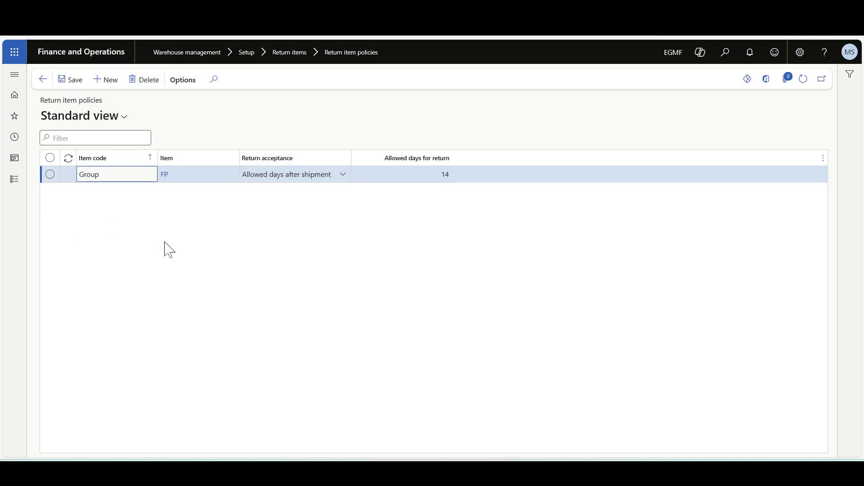
- Examine the return acceptance options and the allowed days for return on the FP group policy
{"action": "left_click", "coordinate": [342, 175]}
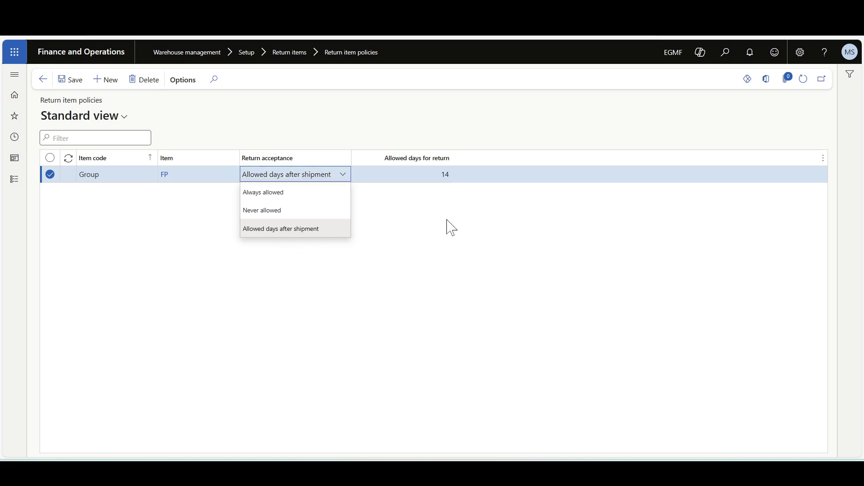
{"action": "left_click", "coordinate": [448, 225]}
{"action": "left_click", "coordinate": [441, 174]}
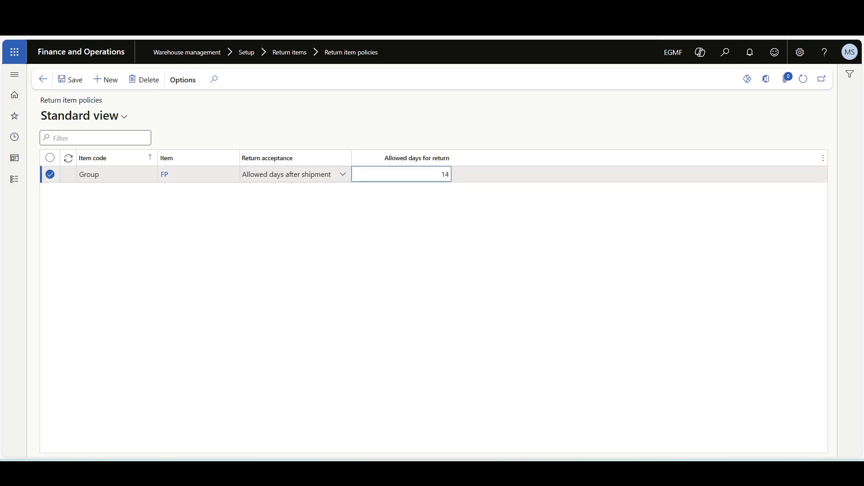
{"action": "left_click", "coordinate": [424, 244]}
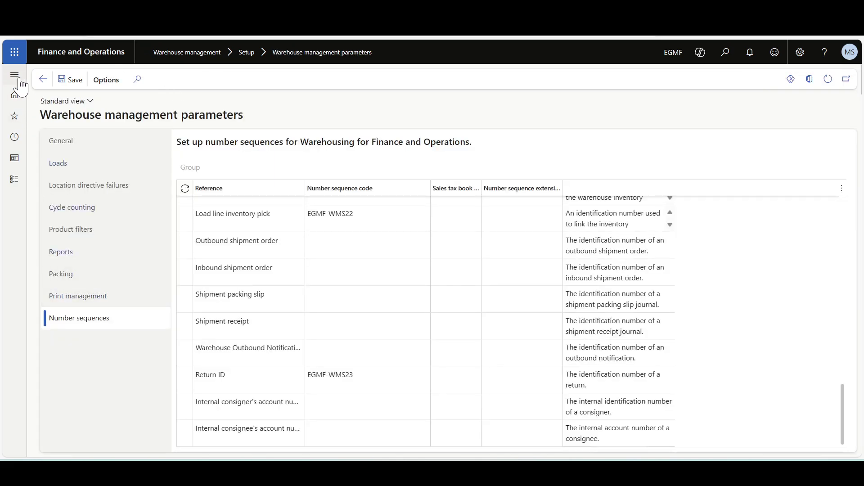
- Open the Return details inquiry in Warehouse management and examine the return until date on the WRT-00001 line
{"action": "left_click", "coordinate": [17, 76]}
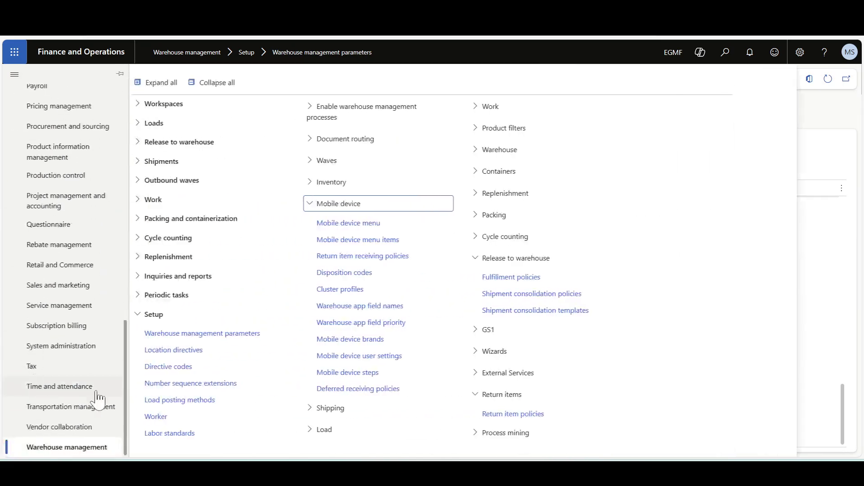
{"action": "left_click", "coordinate": [331, 205]}
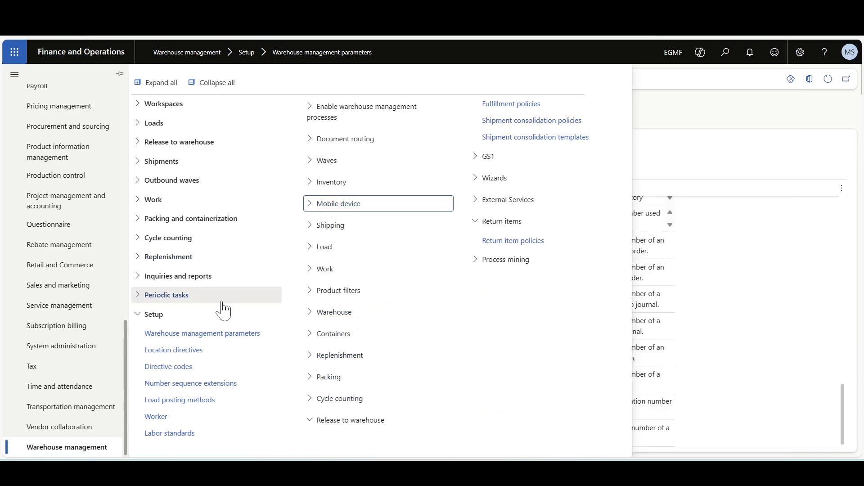
{"action": "left_click", "coordinate": [227, 280]}
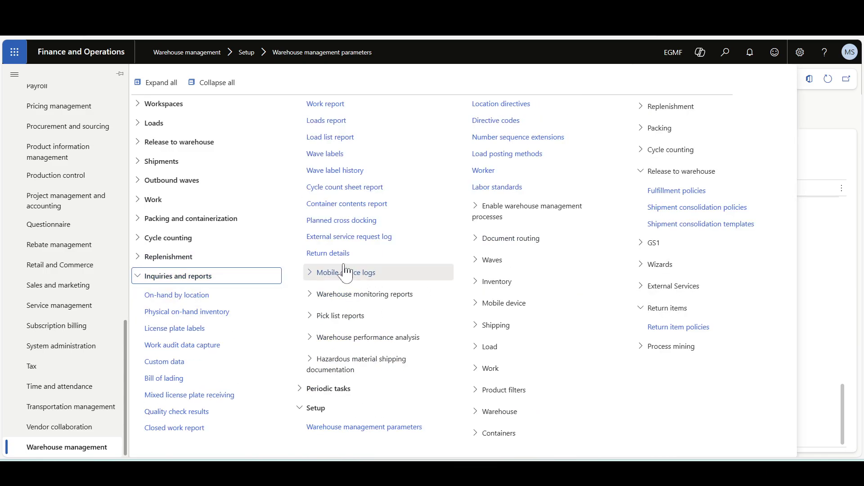
{"action": "left_click", "coordinate": [331, 253]}
{"action": "scroll", "coordinate": [664, 392], "scroll_direction": "down", "scroll_amount": 2}
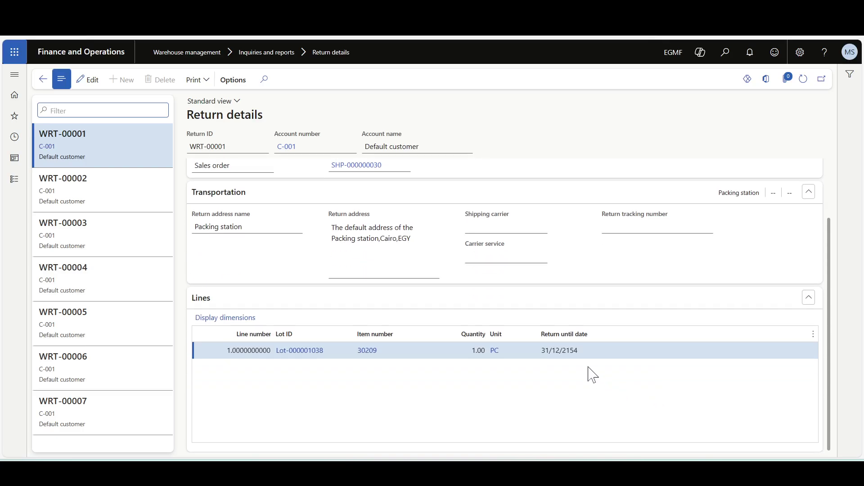
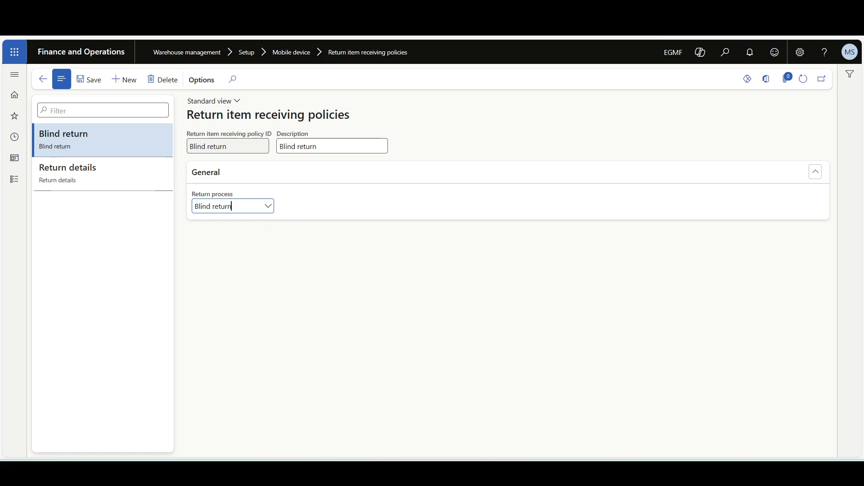
- Review the available return process options on the Blind return item receiving policy without changing the selection
{"action": "left_click", "coordinate": [268, 208]}
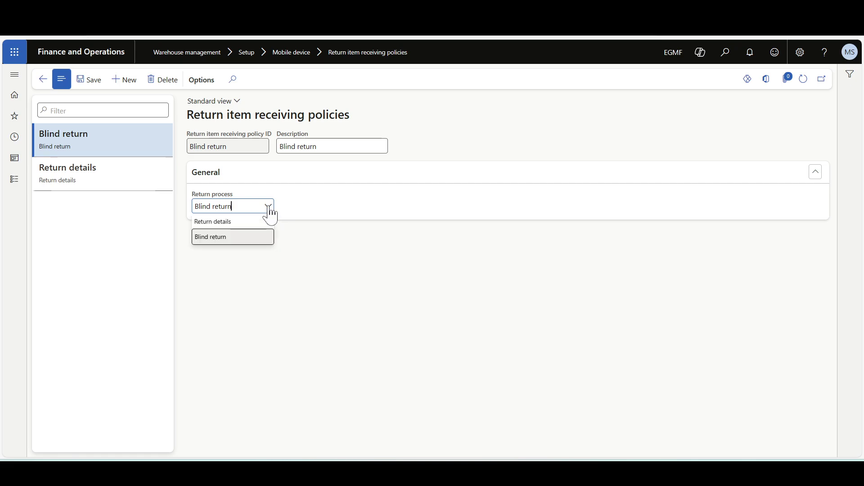
{"action": "left_click", "coordinate": [228, 278]}
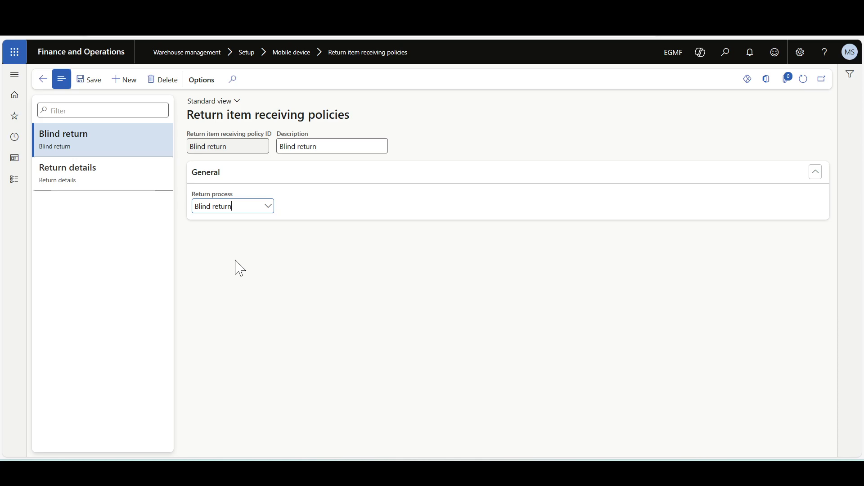
- Open Mobile device menu items, filter by menu item name "return", and review the Return details receiving setup
{"action": "left_click", "coordinate": [15, 75]}
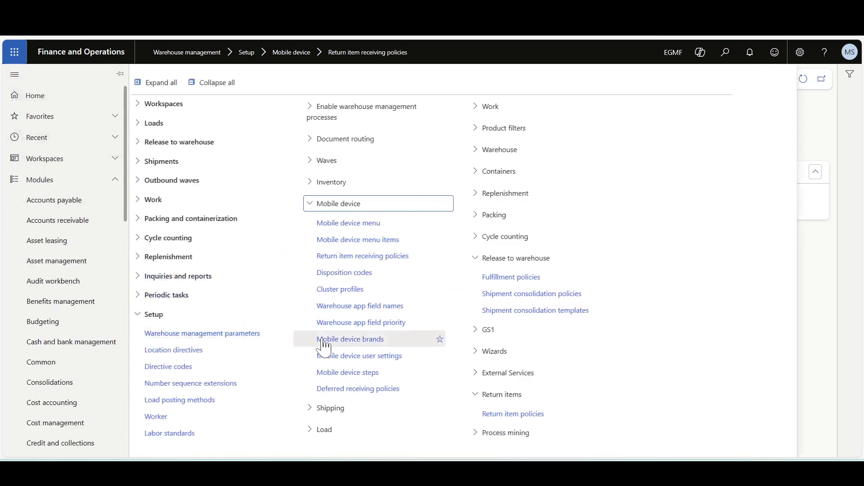
{"action": "left_click", "coordinate": [334, 246]}
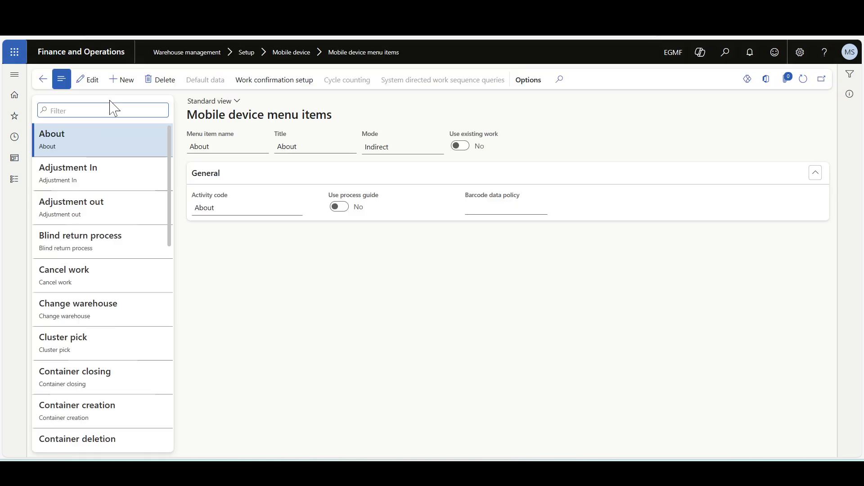
{"action": "type", "text": "r"}
{"action": "key", "text": "ctrl+a"}
{"action": "key", "text": "Right"}
{"action": "key", "text": "shift+Left"}
{"action": "key", "text": "shift+Left"}
{"action": "key", "text": "BackSpace"}
{"action": "type", "text": "eturn"}
{"action": "key", "text": "ctrl+a"}
{"action": "key", "text": "Return"}
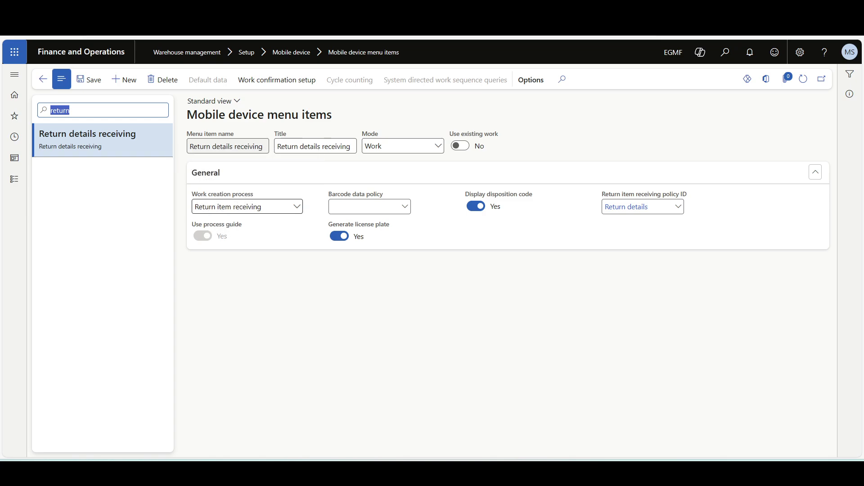
{"action": "left_click", "coordinate": [274, 243]}
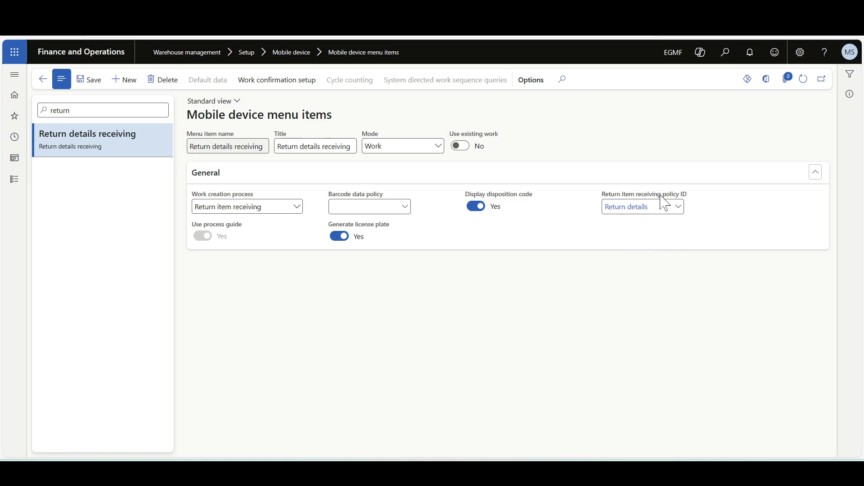
- Filter the mobile device menu items by menu item name "blin" to review the Blind return process setup
{"action": "left_click", "coordinate": [97, 110]}
{"action": "type", "text": "blin"}
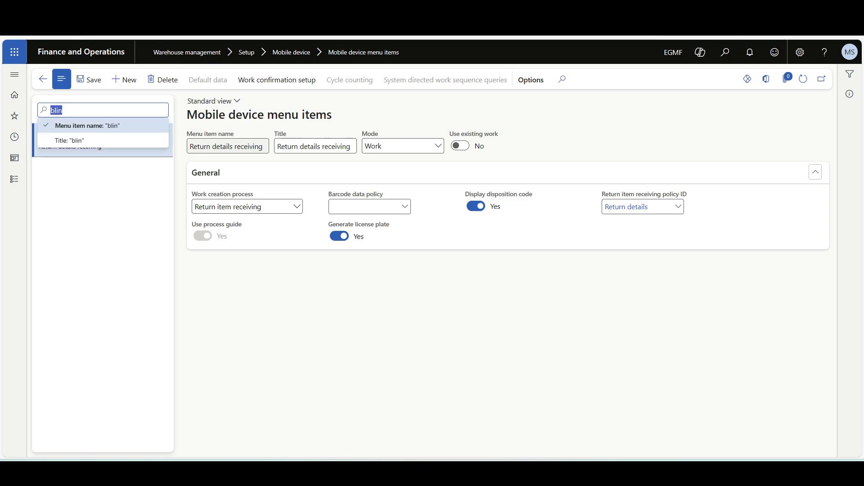
{"action": "key", "text": "Return"}
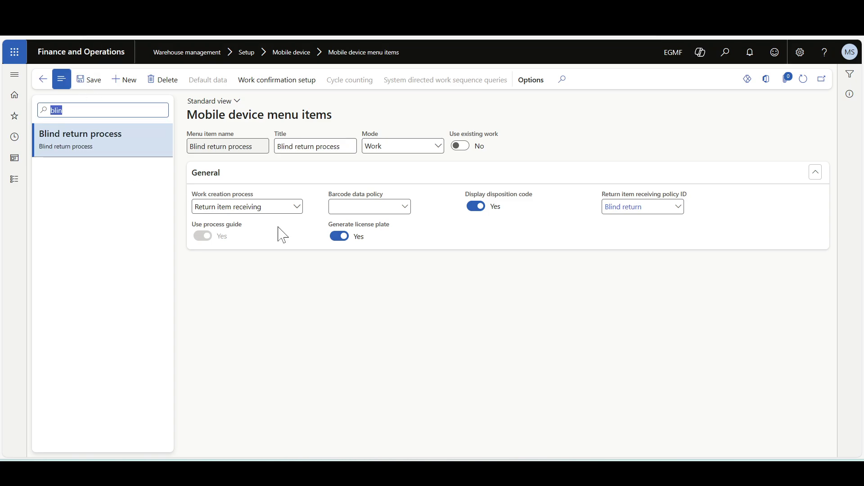